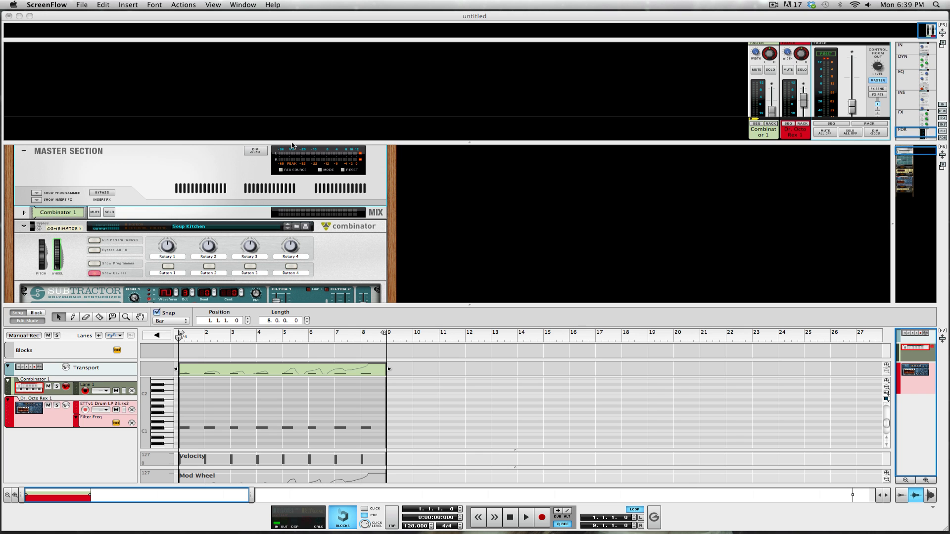
Step: Play the song from the start and raise the mixer's master fader
{"action": "left_click_drag", "start_coordinate": [302, 143], "coordinate": [380, 34]}
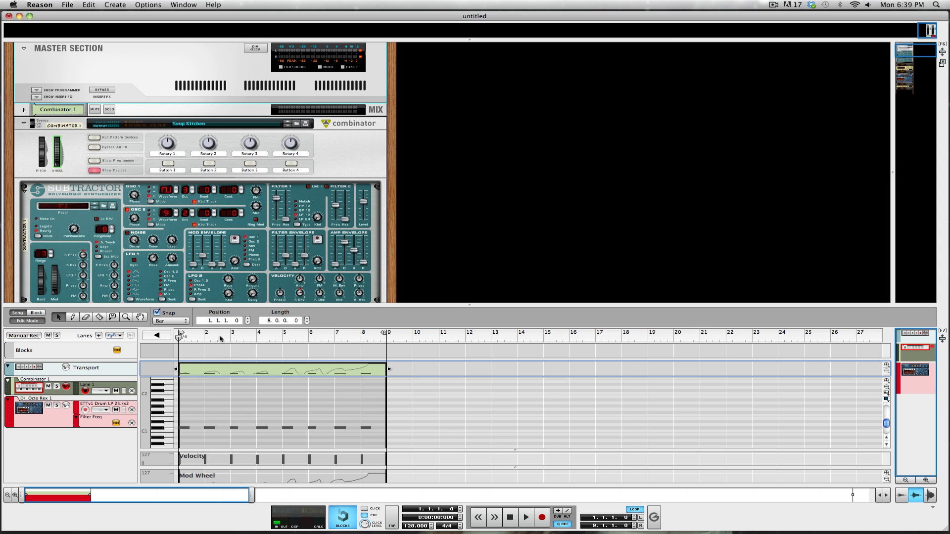
{"action": "key", "text": "space"}
{"action": "key", "text": "F5"}
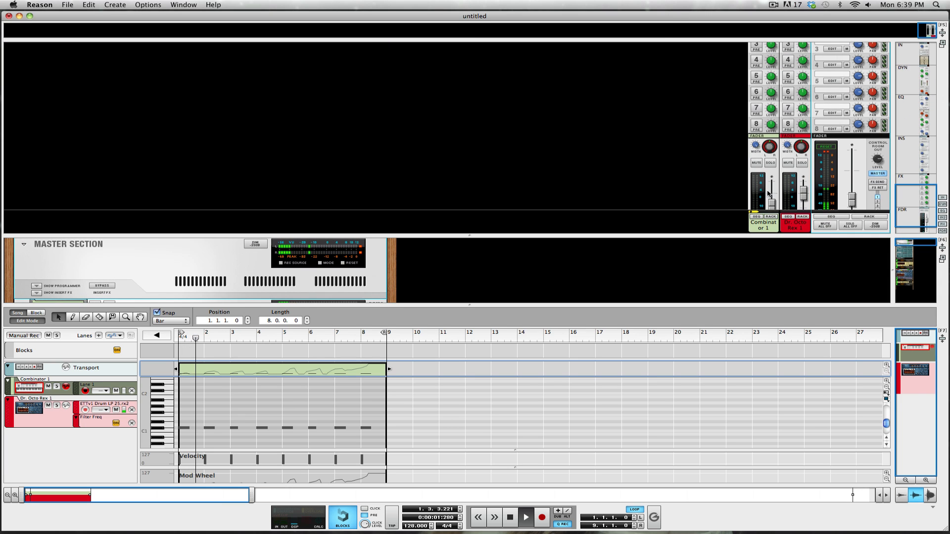
{"action": "left_click_drag", "start_coordinate": [855, 196], "coordinate": [852, 174]}
{"action": "left_click_drag", "start_coordinate": [327, 235], "coordinate": [327, 99]}
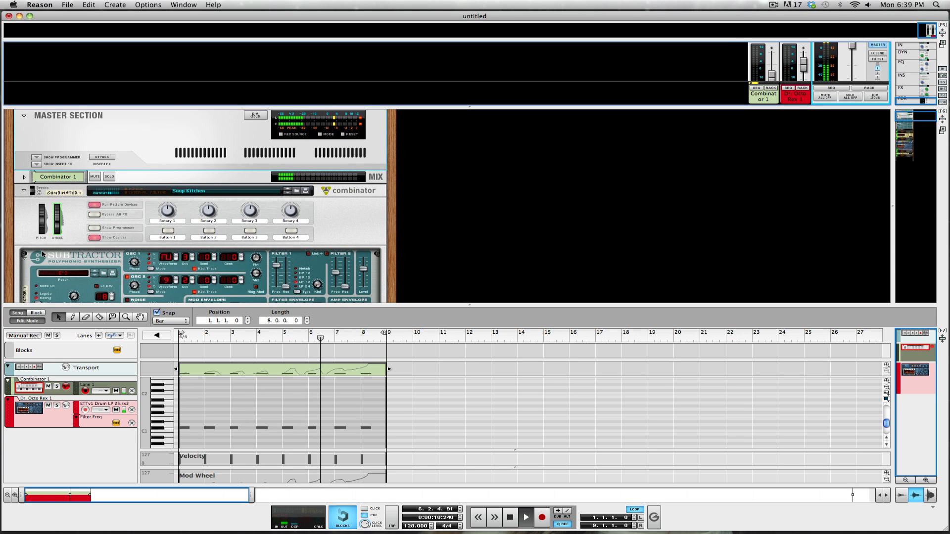
Step: Solo the Combinator 1 track to hear it alone, then stop playback and view its Subtractor devices in the rack
{"action": "left_click", "coordinate": [57, 390]}
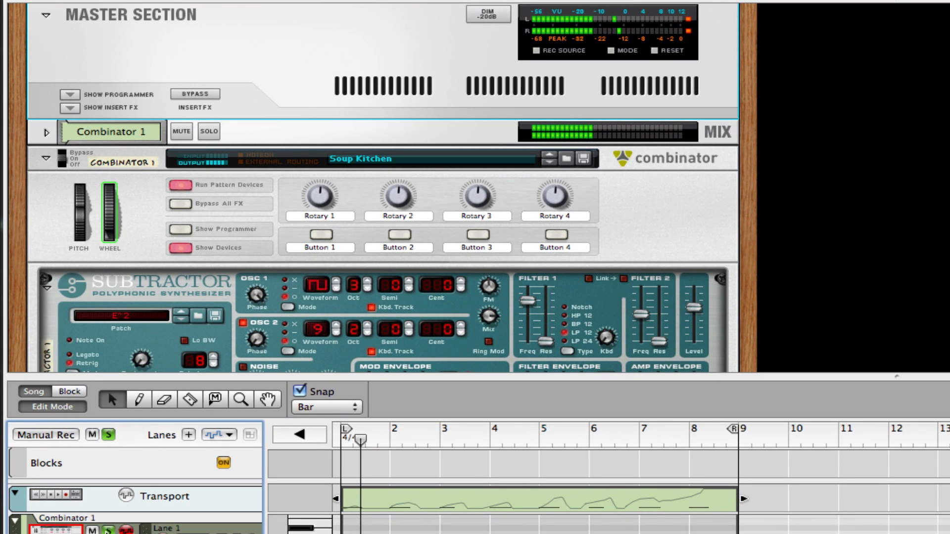
{"action": "key", "text": "space"}
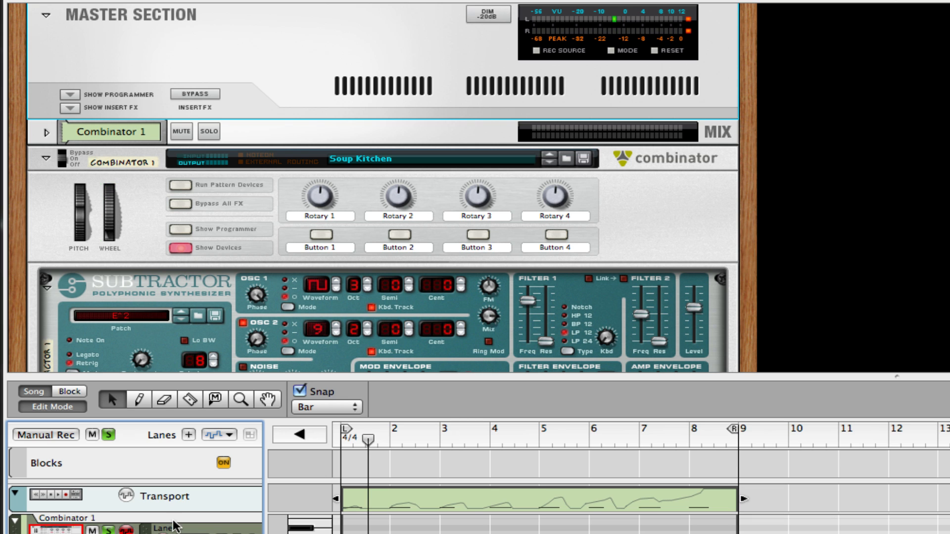
{"action": "left_click_drag", "start_coordinate": [358, 376], "coordinate": [346, 533]}
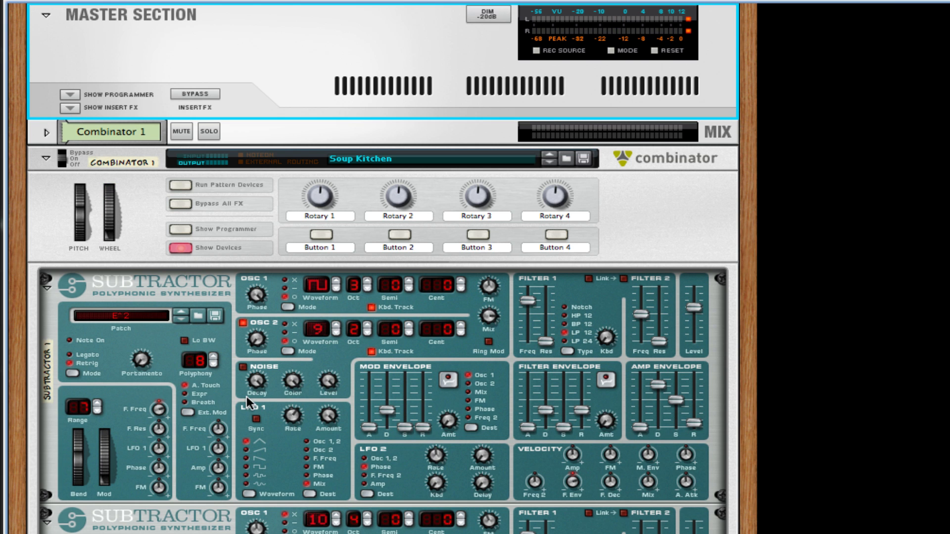
{"action": "scroll", "coordinate": [249, 405], "scroll_direction": "down", "scroll_amount": 1}
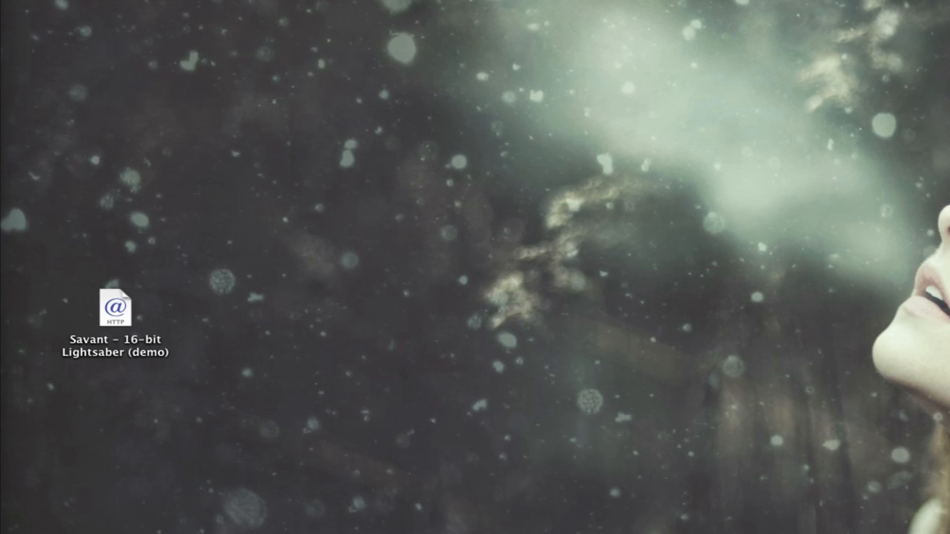
Step: Create a new empty song and add a Combinator below the Master Section in its rack
{"action": "left_click", "coordinate": [123, 0]}
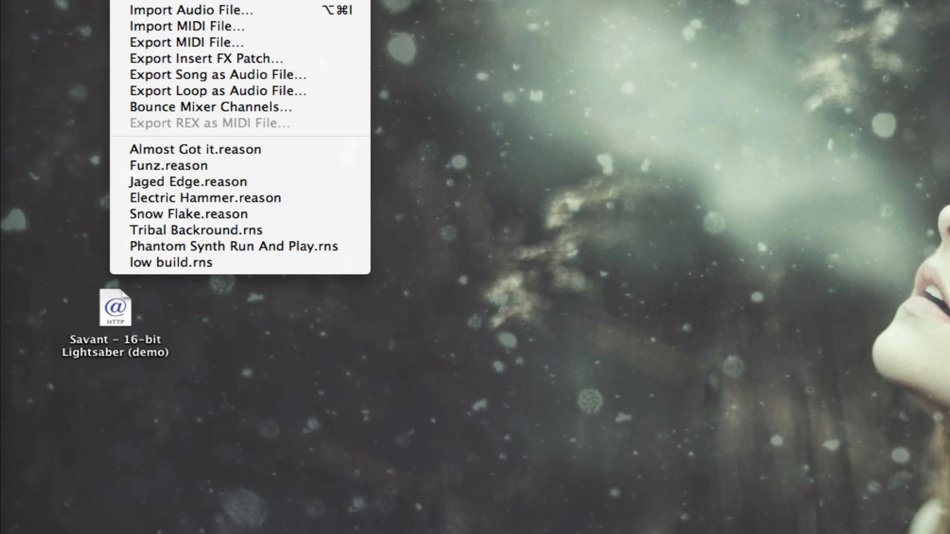
{"action": "key", "text": "Escape"}
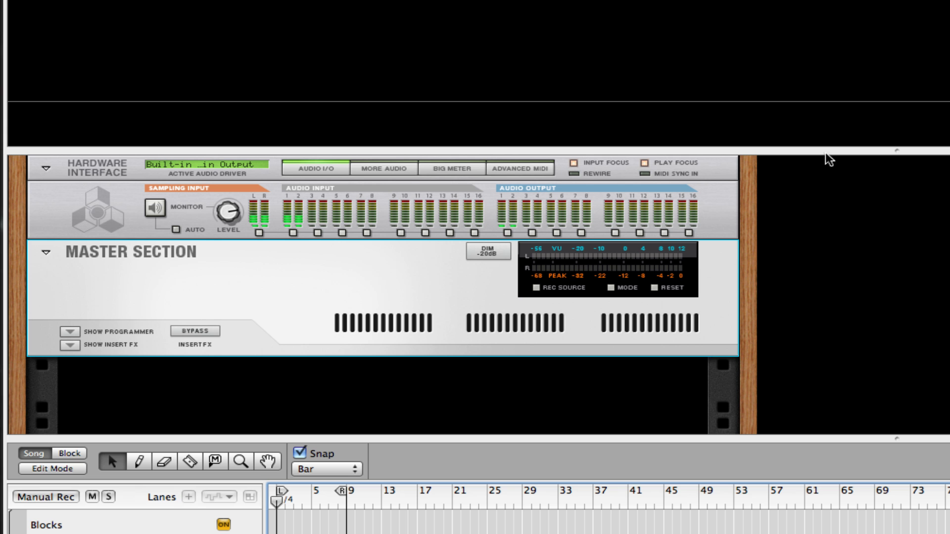
{"action": "scroll", "coordinate": [826, 67], "scroll_direction": "down", "scroll_amount": 10}
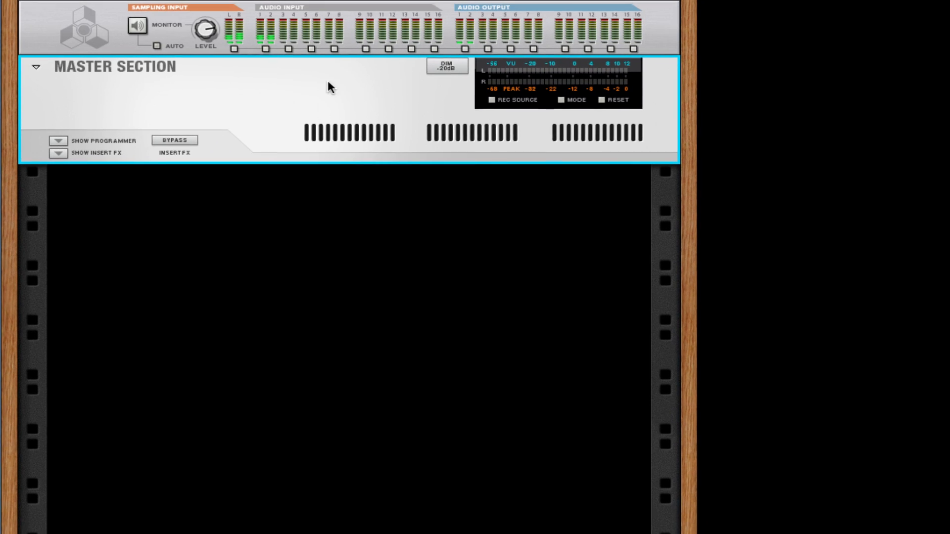
{"action": "right_click", "coordinate": [461, 235]}
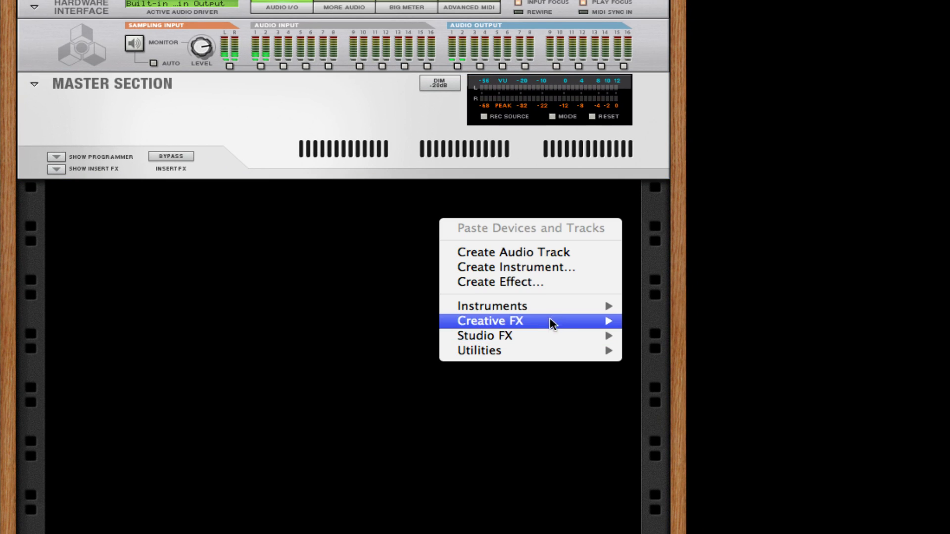
{"action": "mouse_move", "coordinate": [551, 350]}
{"action": "left_click", "coordinate": [687, 353]}
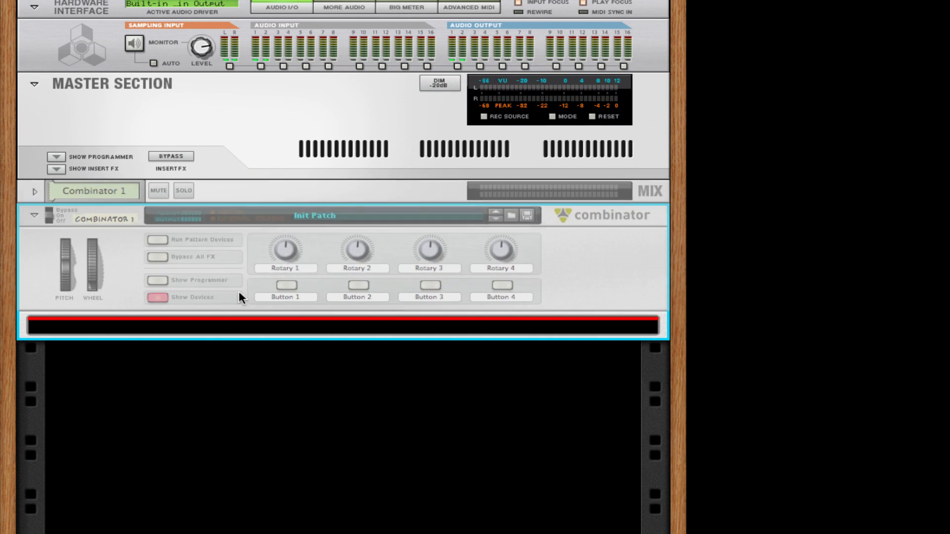
Step: Add a Subtractor synthesizer inside the Combinator and duplicate it directly below the original
{"action": "right_click", "coordinate": [427, 329]}
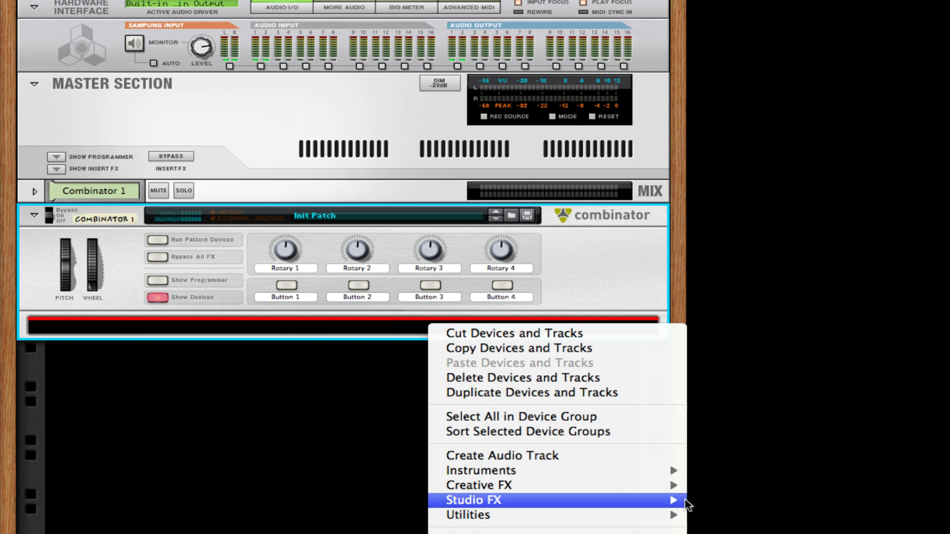
{"action": "mouse_move", "coordinate": [655, 473]}
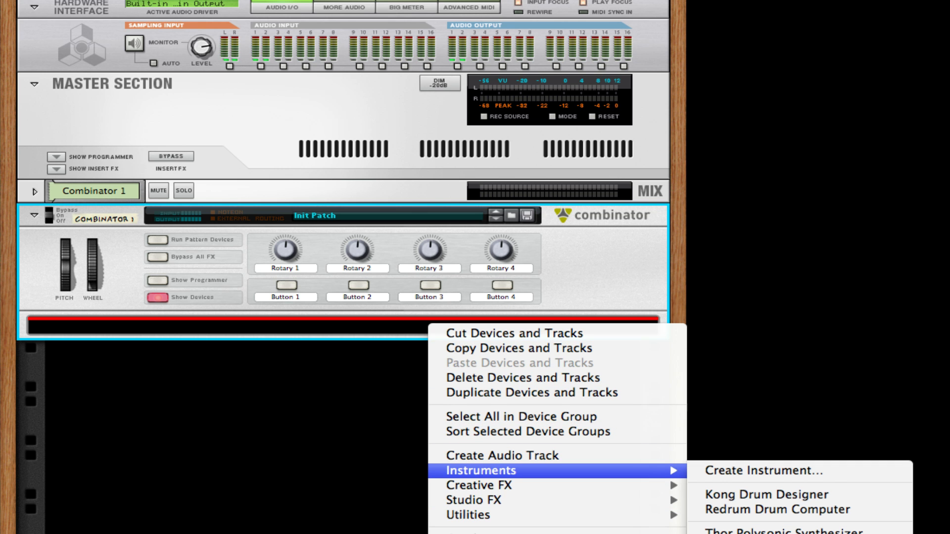
{"action": "left_click", "coordinate": [742, 533]}
{"action": "left_click_drag", "start_coordinate": [198, 382], "coordinate": [252, 354]}
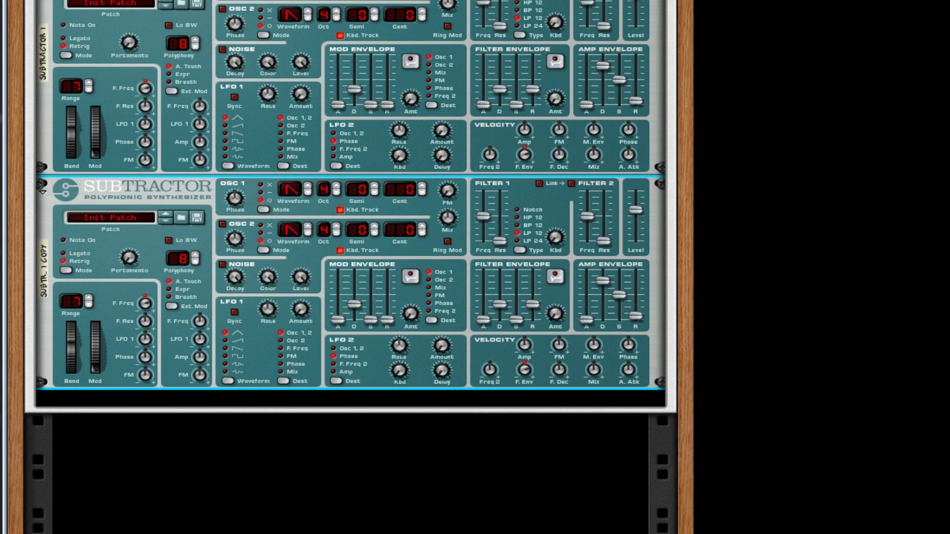
Step: Add a Spider Audio Merger & Splitter below the Subtractor copy, followed by a Line 6 Bass Amp
{"action": "right_click", "coordinate": [382, 374]}
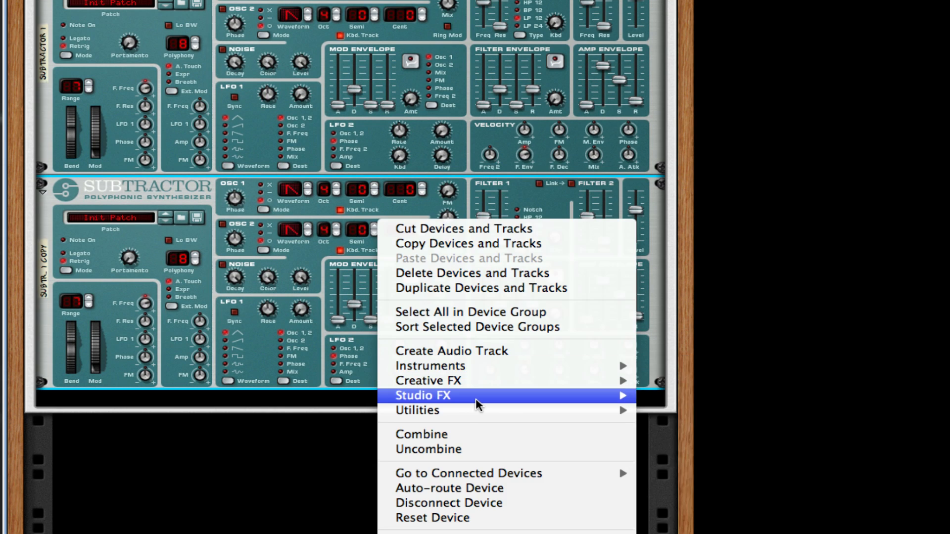
{"action": "mouse_move", "coordinate": [477, 404]}
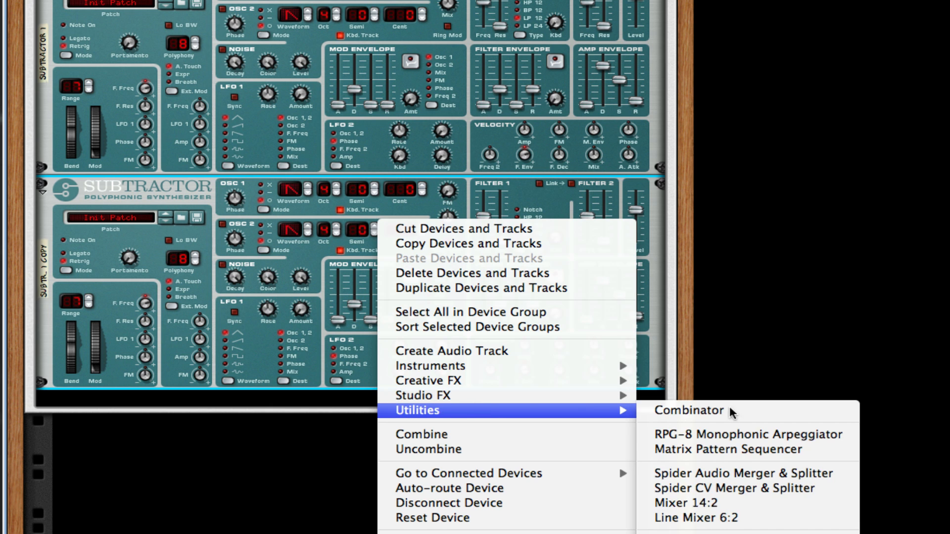
{"action": "left_click", "coordinate": [792, 474]}
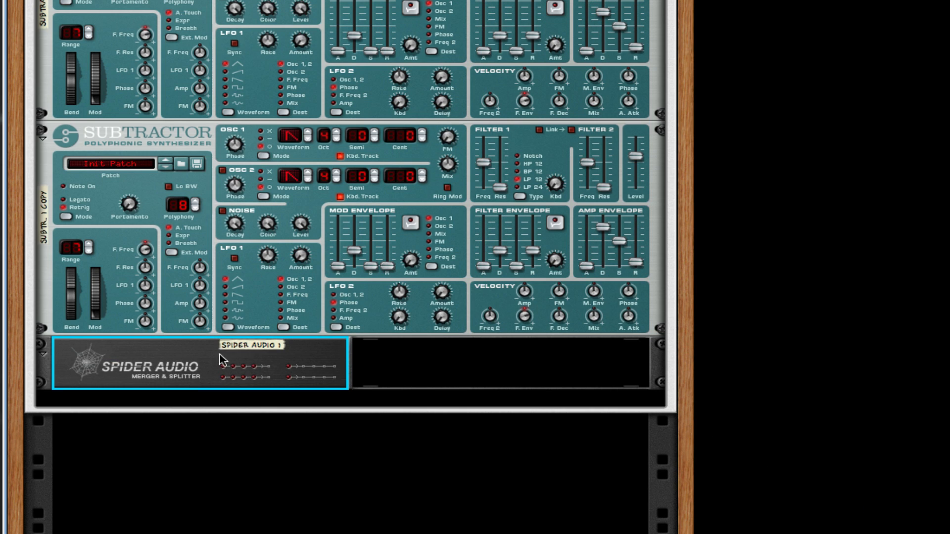
{"action": "right_click", "coordinate": [221, 360]}
{"action": "mouse_move", "coordinate": [446, 448]}
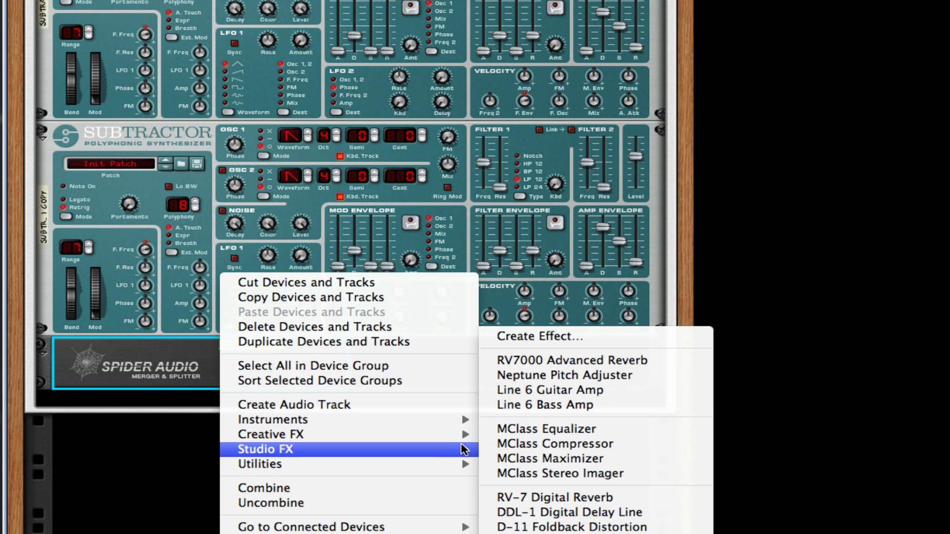
{"action": "left_click", "coordinate": [562, 405]}
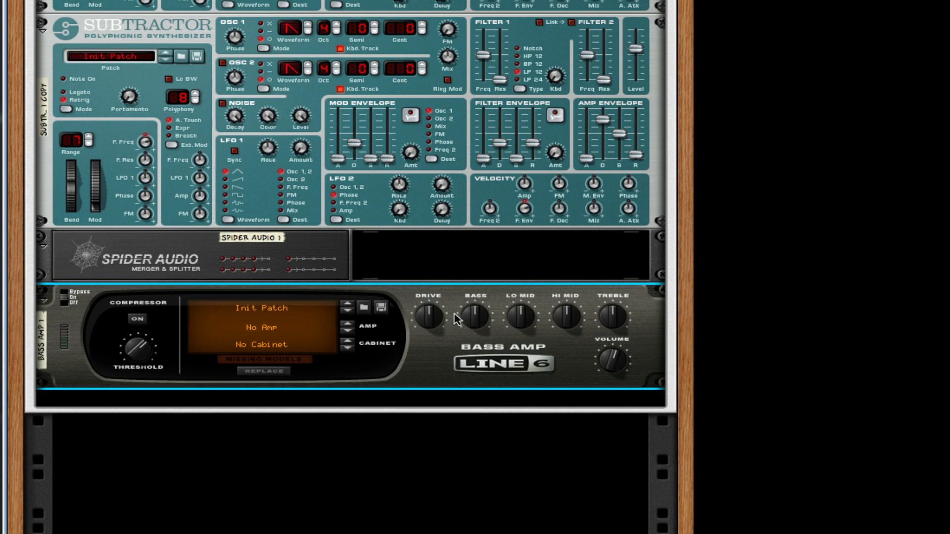
Step: Add an MClass Equalizer and an MClass Maximizer below the Line 6 Bass Amp
{"action": "right_click", "coordinate": [439, 370]}
{"action": "mouse_move", "coordinate": [679, 399]}
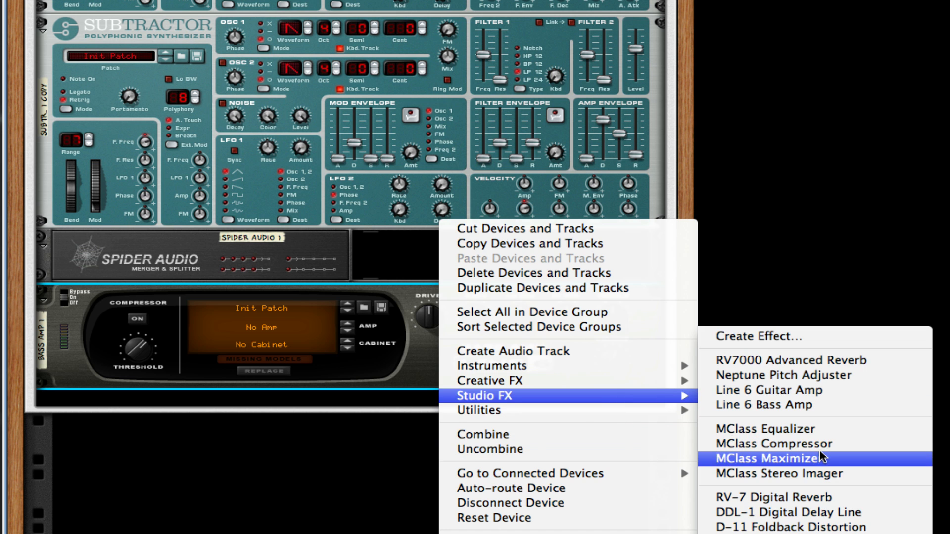
{"action": "left_click", "coordinate": [764, 428]}
{"action": "right_click", "coordinate": [390, 445]}
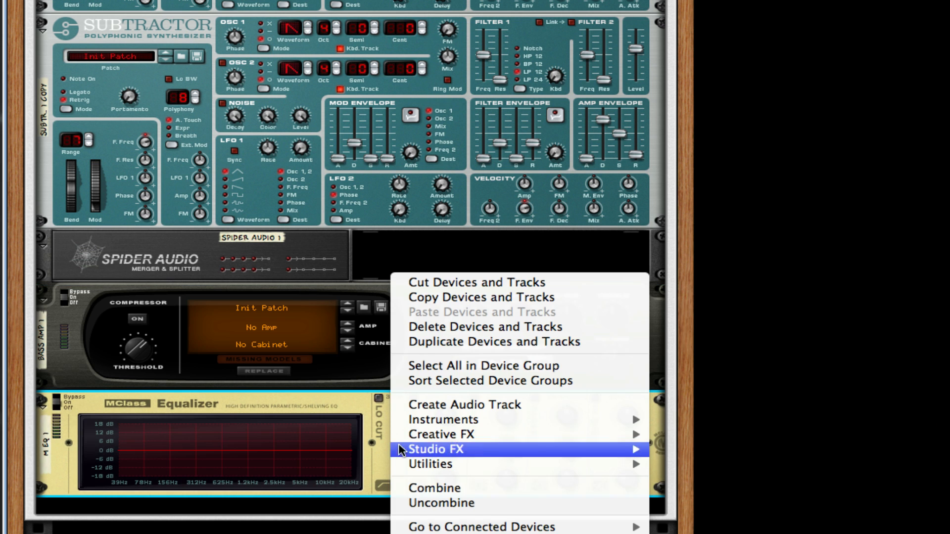
{"action": "mouse_move", "coordinate": [587, 437]}
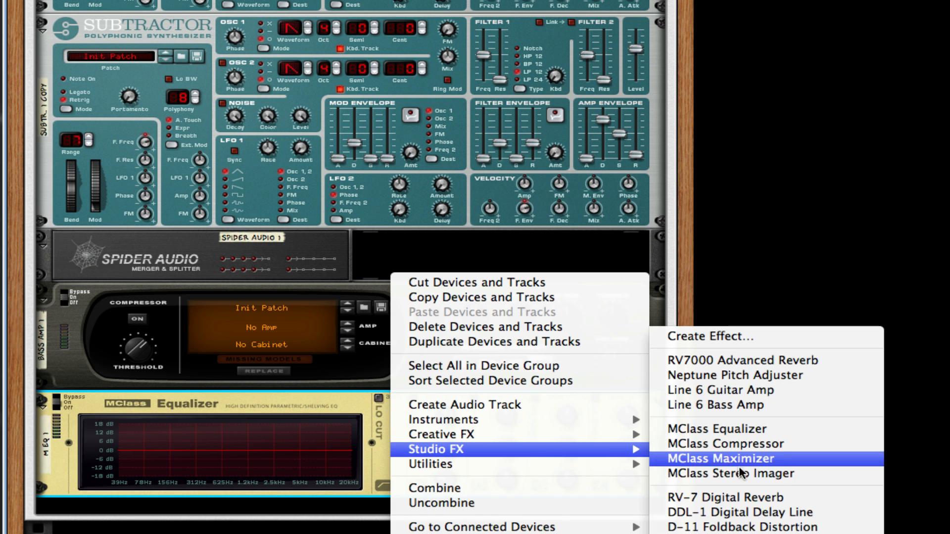
{"action": "left_click", "coordinate": [719, 459]}
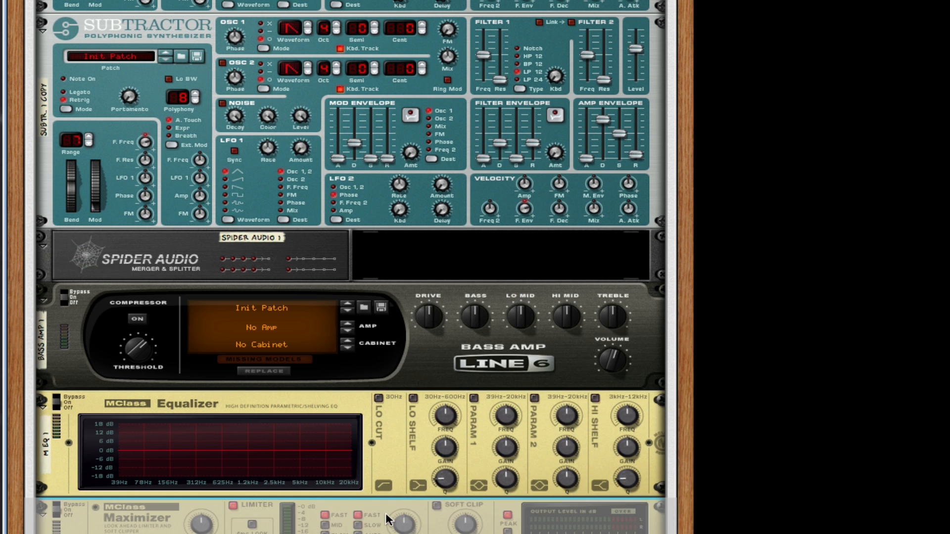
Step: Duplicate the Line 6 Bass Amp and place the copy below the MClass Maximizer
{"action": "right_click", "coordinate": [373, 436]}
{"action": "left_click", "coordinate": [304, 429]}
{"action": "scroll", "coordinate": [398, 322], "scroll_direction": "down", "scroll_amount": 4}
{"action": "left_click_drag", "start_coordinate": [451, 208], "coordinate": [455, 407]}
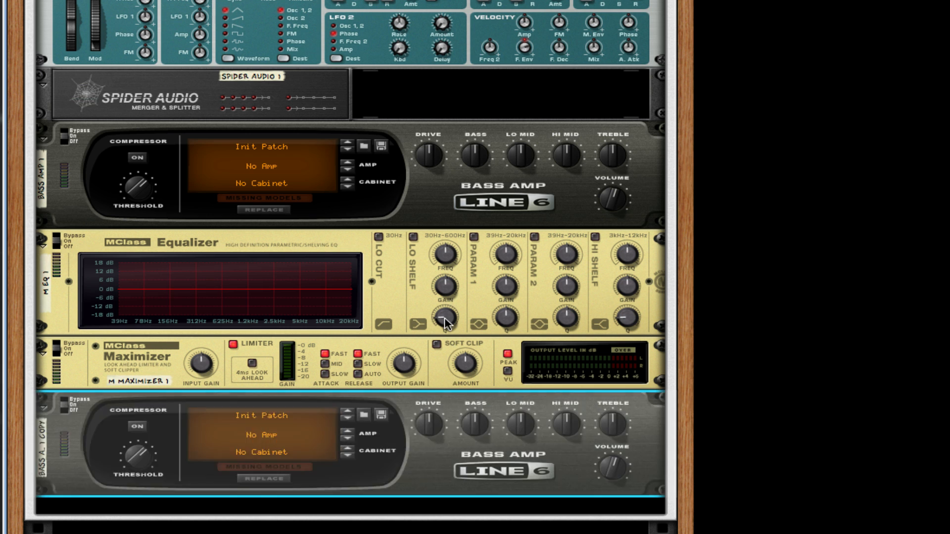
Step: Show the rear of the rack and disconnect the Subtractor copy's Main output from the first Bass Amp
{"action": "scroll", "coordinate": [445, 320], "scroll_direction": "down", "scroll_amount": 3}
{"action": "key", "text": "Tab"}
{"action": "scroll", "coordinate": [446, 324], "scroll_direction": "up", "scroll_amount": 1}
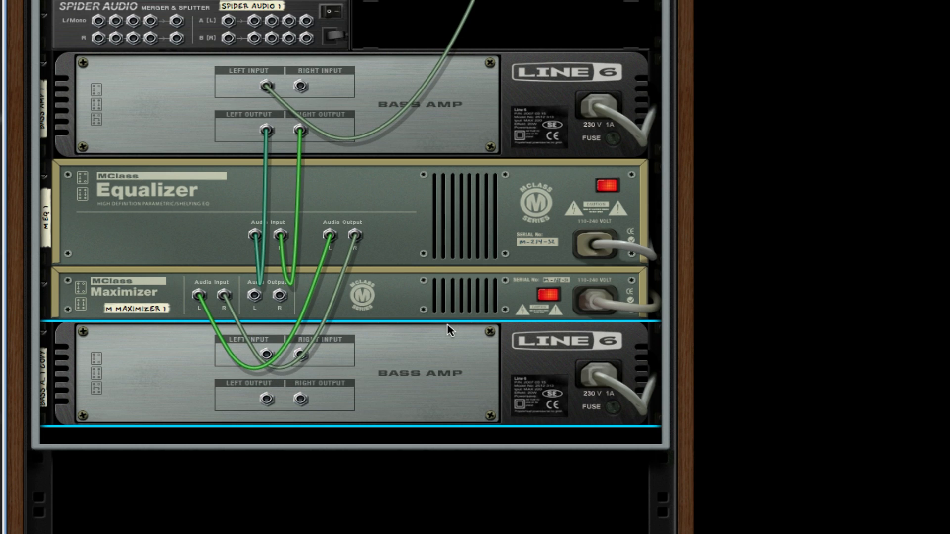
{"action": "key", "text": "Tab"}
{"action": "scroll", "coordinate": [447, 327], "scroll_direction": "up", "scroll_amount": 6}
{"action": "scroll", "coordinate": [447, 331], "scroll_direction": "up", "scroll_amount": 3}
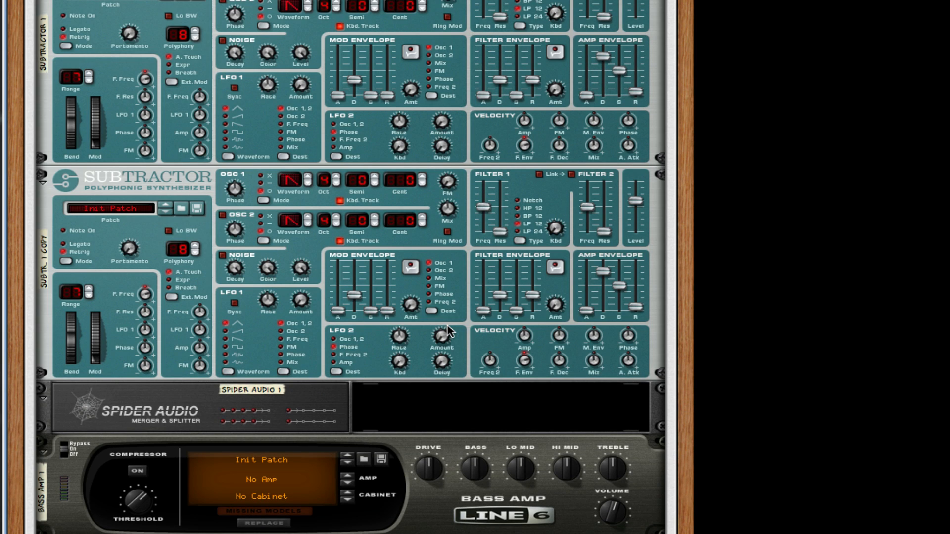
{"action": "key", "text": "Tab"}
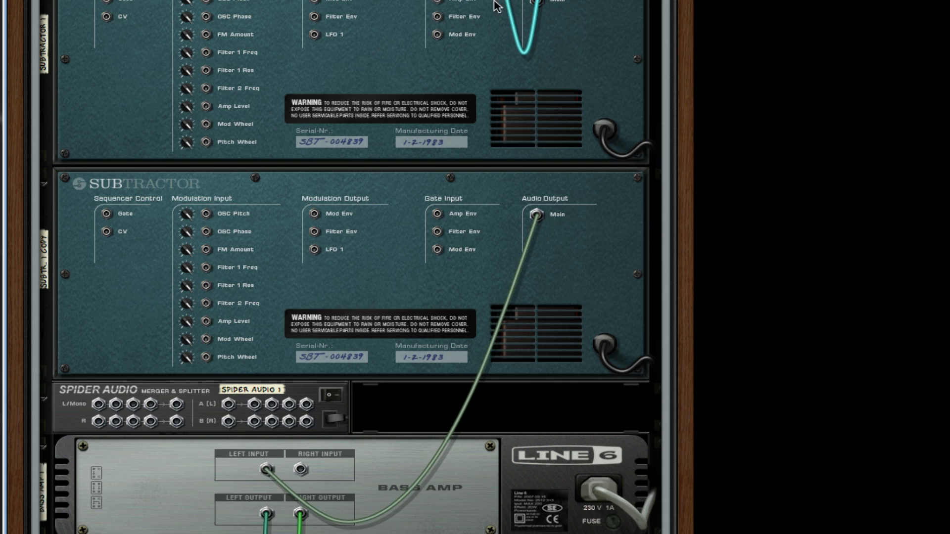
{"action": "scroll", "coordinate": [535, 293], "scroll_direction": "up", "scroll_amount": 2}
{"action": "left_click_drag", "start_coordinate": [535, 293], "coordinate": [276, 292]}
Step: Connect Subtractor 1's Main output to the Spider Audio's first L/Mono merge input and the Subtractor copy's Main output to the second
{"action": "left_click_drag", "start_coordinate": [530, 78], "coordinate": [100, 482]}
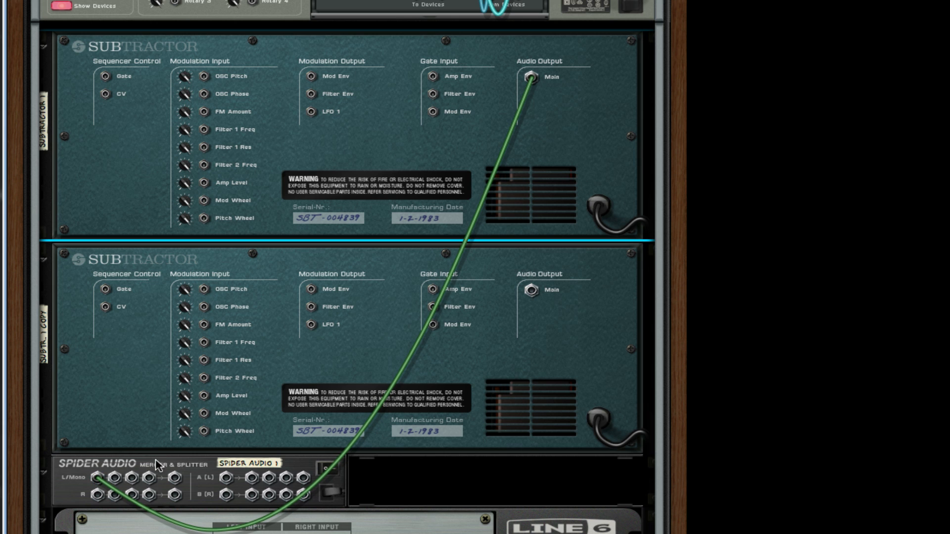
{"action": "left_click_drag", "start_coordinate": [531, 291], "coordinate": [114, 478]}
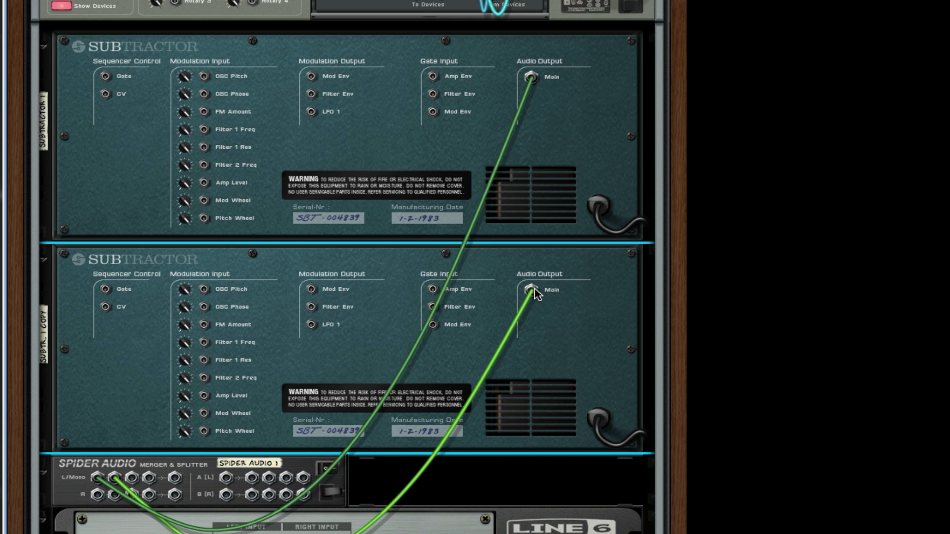
Step: Undo the Subtractor copy's cable and try routing its Main output to the Spider Audio's first R merge input
{"action": "key", "text": "ctrl+z"}
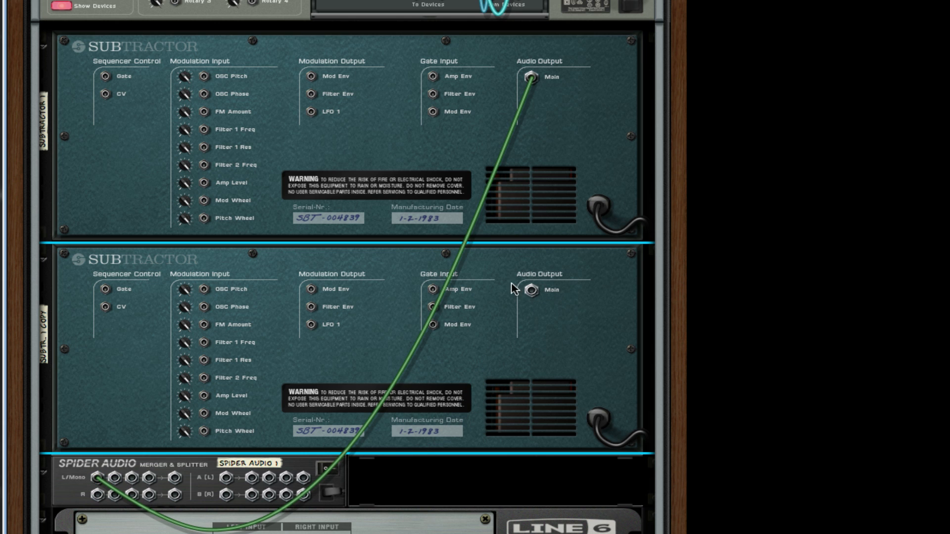
{"action": "left_click_drag", "start_coordinate": [531, 290], "coordinate": [98, 504]}
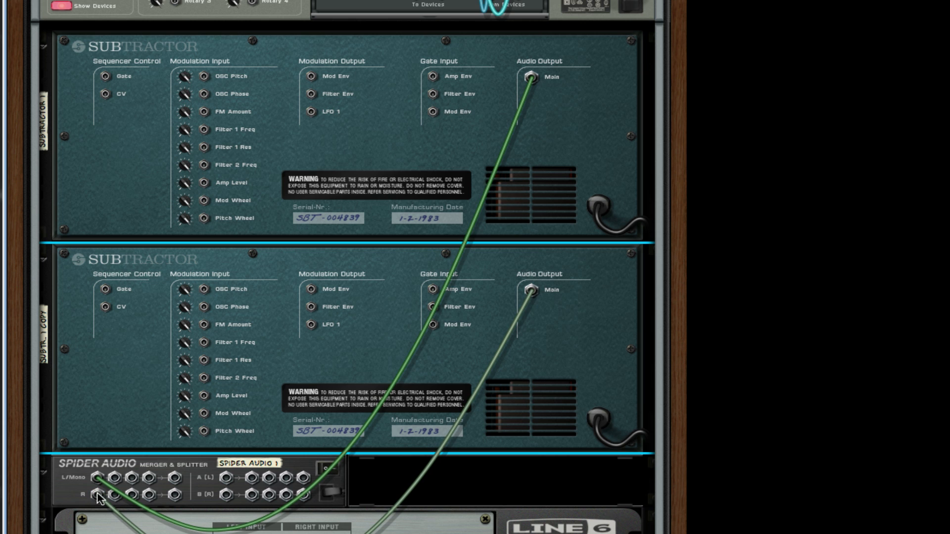
Step: Patch the Spider Audio's left and right merge outputs into its A (L) and B (R) splitter inputs
{"action": "left_click", "coordinate": [57, 472]}
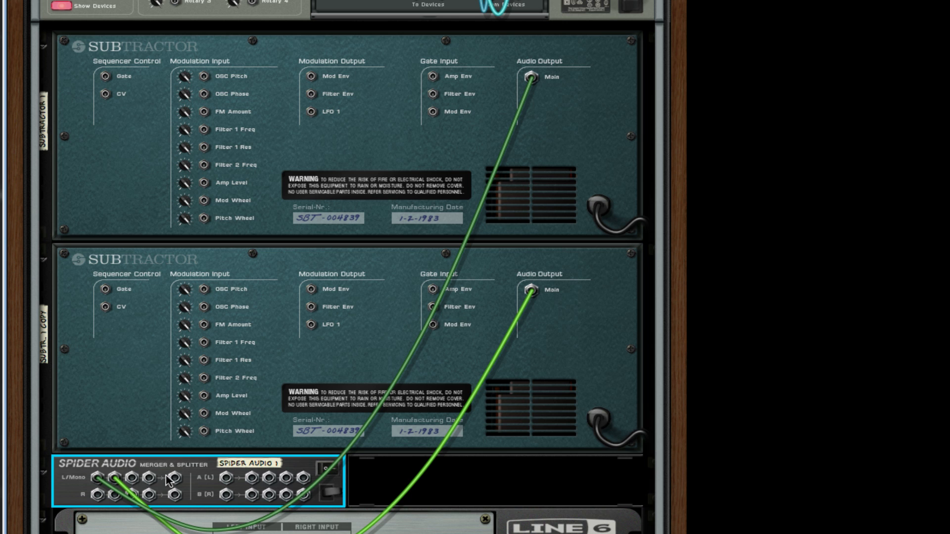
{"action": "left_click_drag", "start_coordinate": [175, 478], "coordinate": [187, 530]}
{"action": "mouse_move", "coordinate": [176, 475]}
{"action": "left_mouse_down"}
{"action": "mouse_move", "coordinate": [191, 461]}
{"action": "mouse_move", "coordinate": [182, 477]}
{"action": "mouse_move", "coordinate": [190, 476]}
{"action": "left_mouse_up"}
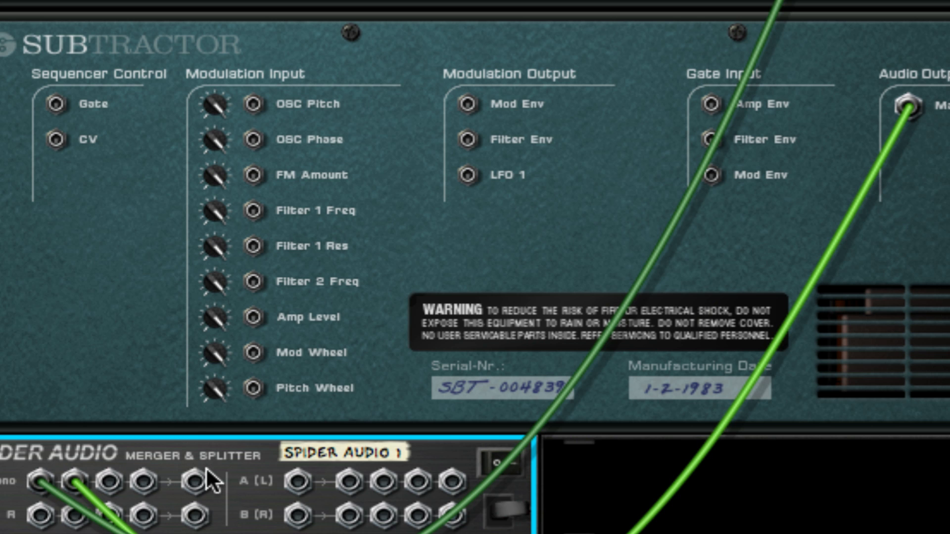
{"action": "left_click_drag", "start_coordinate": [195, 480], "coordinate": [297, 481]}
{"action": "left_click_drag", "start_coordinate": [198, 514], "coordinate": [303, 515]}
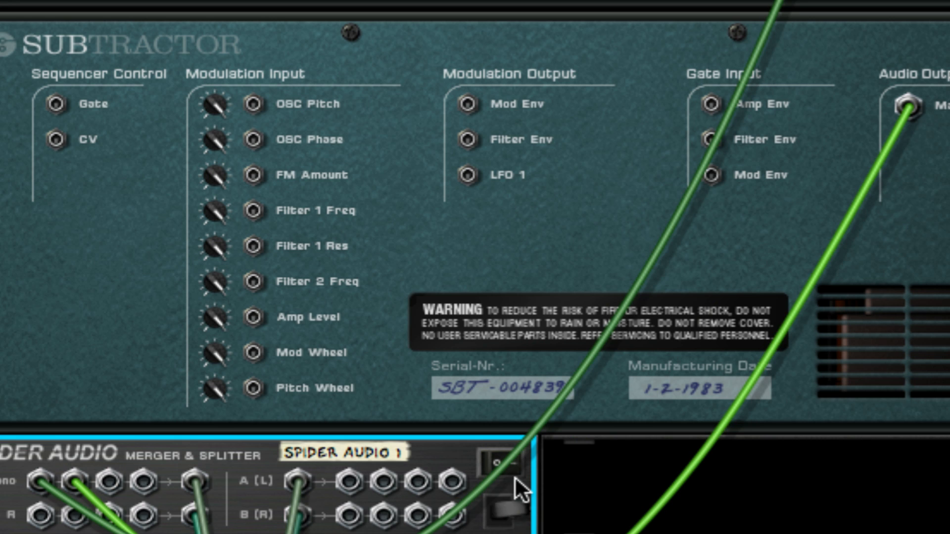
Step: Patch the Spider Audio's first A and B splitter outputs into the first Bass Amp's inputs, and the Bass Amp copy's left output to the Combinator
{"action": "scroll", "coordinate": [382, 474], "scroll_direction": "down", "scroll_amount": 5}
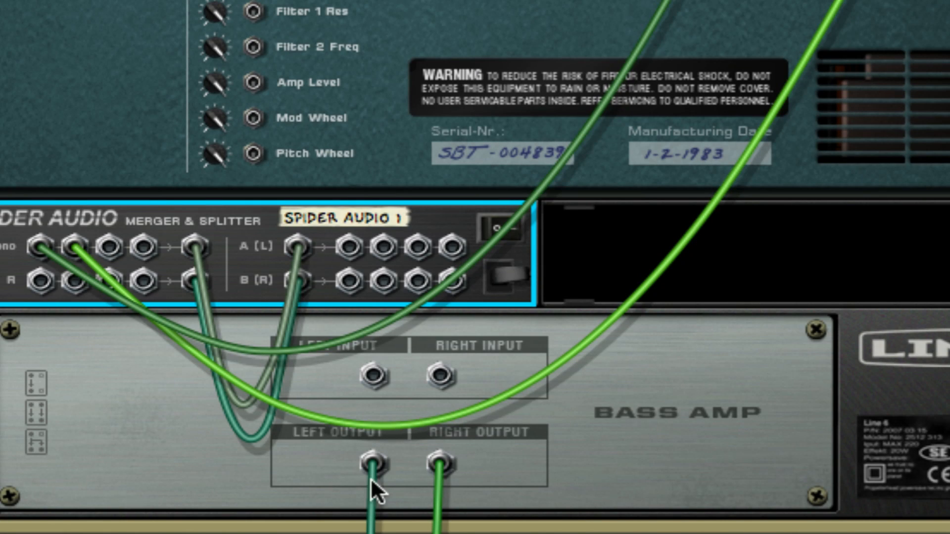
{"action": "left_click_drag", "start_coordinate": [348, 246], "coordinate": [372, 385]}
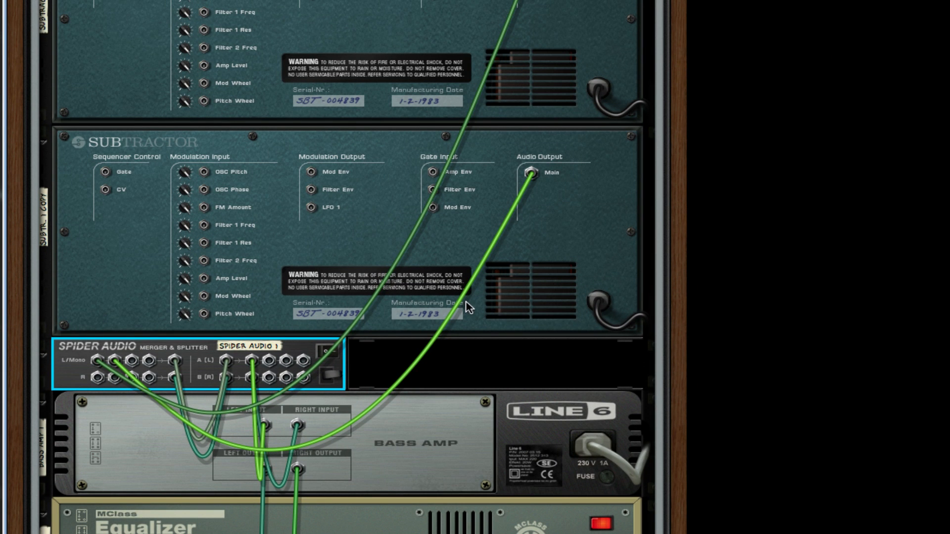
{"action": "scroll", "coordinate": [421, 480], "scroll_direction": "down", "scroll_amount": 6}
{"action": "left_click_drag", "start_coordinate": [252, 334], "coordinate": [264, 392]}
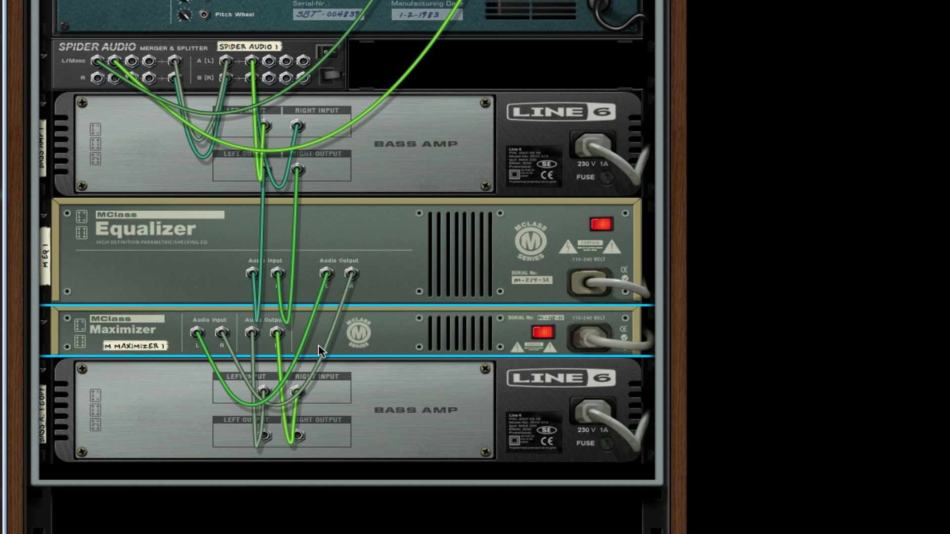
{"action": "left_click_drag", "start_coordinate": [264, 435], "coordinate": [496, 5]}
{"action": "key", "text": "Tab"}
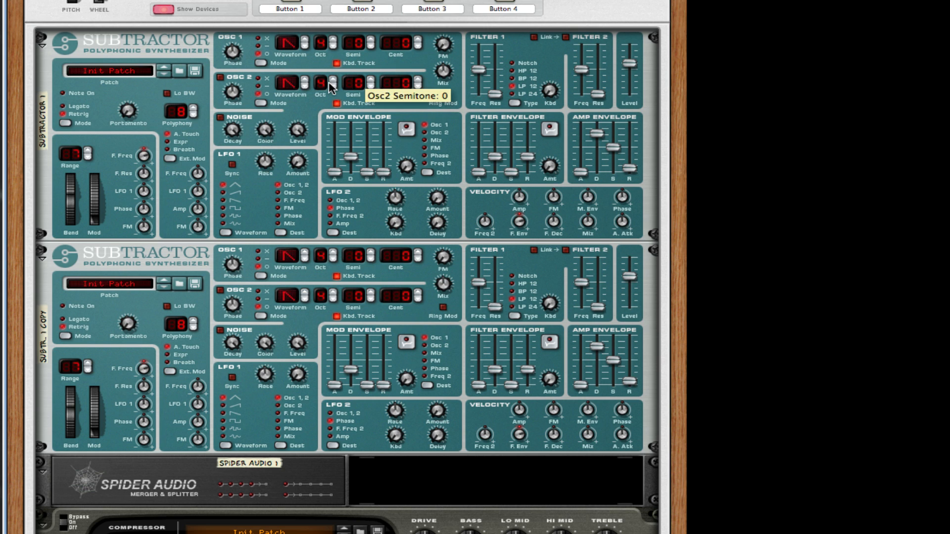
Step: Set Subtractor 1's Osc 1 to the square waveform at octave 3, and turn on Osc 2 with waveform 9 at octave 2
{"action": "left_click", "coordinate": [280, 49]}
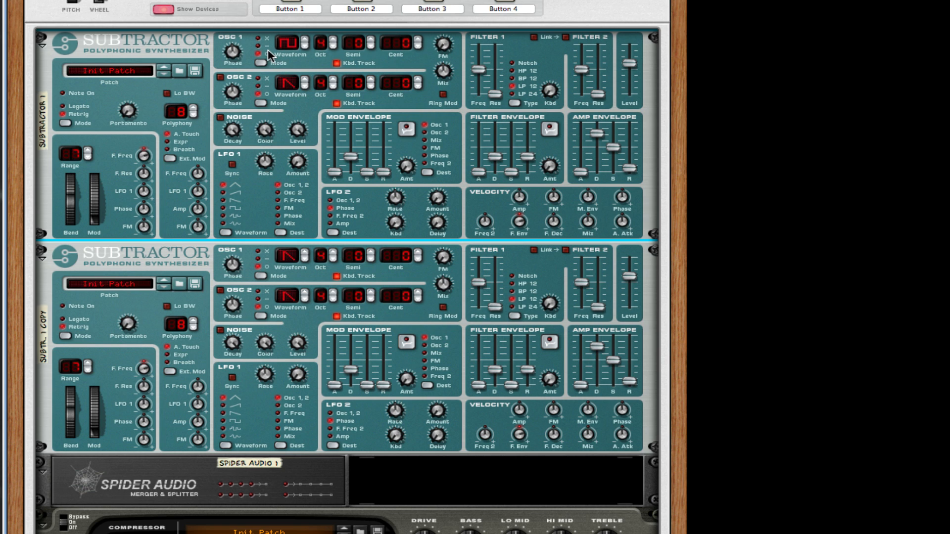
{"action": "left_click", "coordinate": [332, 47]}
{"action": "left_click_drag", "start_coordinate": [442, 44], "coordinate": [452, 18]}
{"action": "left_click", "coordinate": [302, 86]}
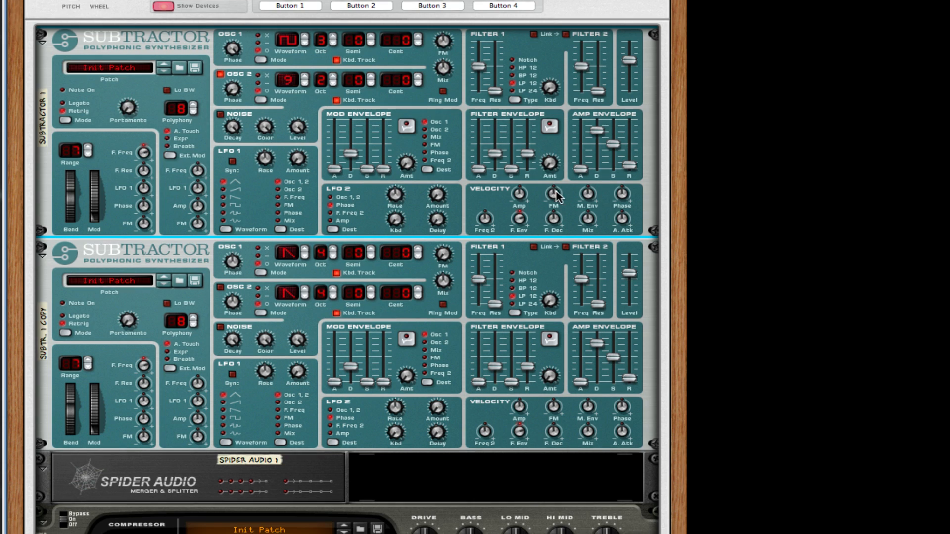
Step: Set the Subtractor copy's pitch bend range to 12, its mod wheel Phase amount to 34, and adjust its mod wheel FM amount
{"action": "scroll", "coordinate": [466, 177], "scroll_direction": "down", "scroll_amount": 6}
{"action": "scroll", "coordinate": [409, 99], "scroll_direction": "up", "scroll_amount": 1}
{"action": "scroll", "coordinate": [409, 99], "scroll_direction": "up", "scroll_amount": 2}
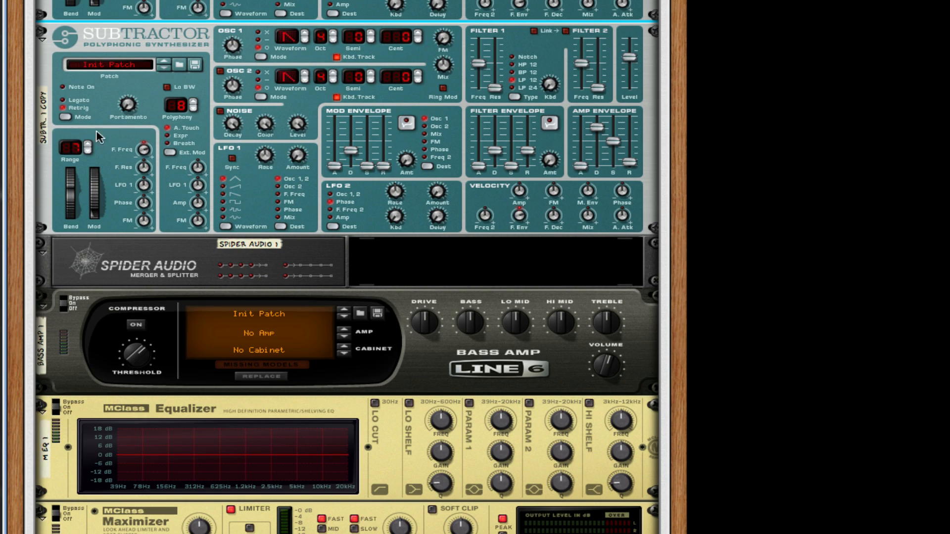
{"action": "left_click", "coordinate": [88, 147]}
{"action": "left_click", "coordinate": [86, 143]}
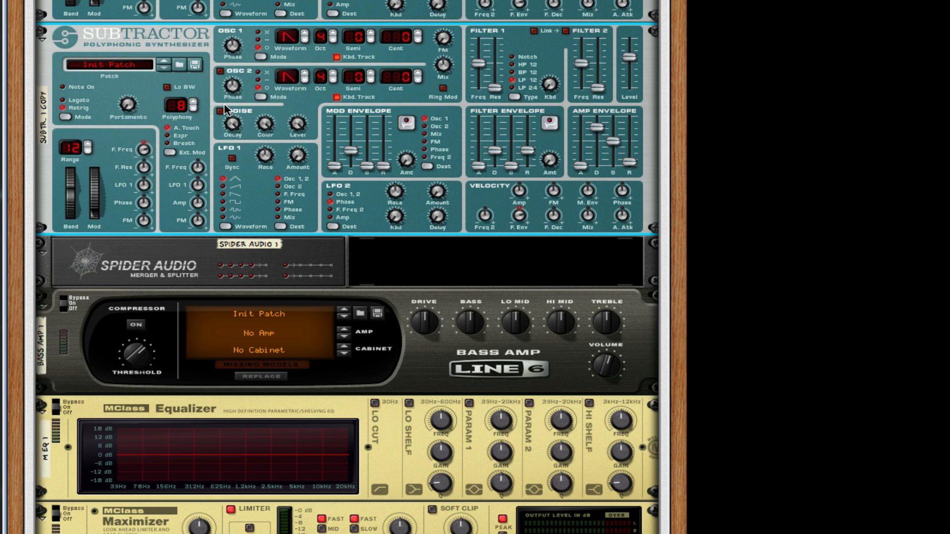
{"action": "left_click_drag", "start_coordinate": [142, 203], "coordinate": [144, 197]}
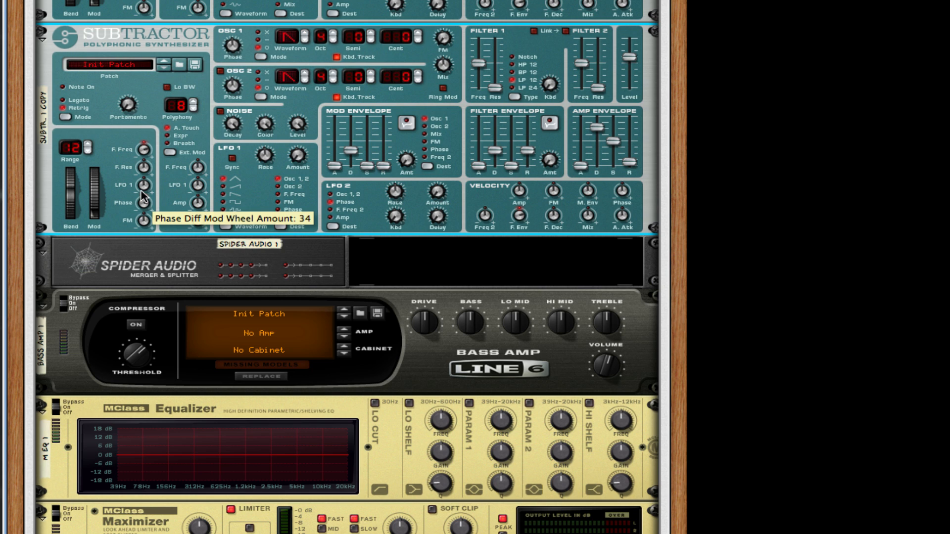
{"action": "left_click_drag", "start_coordinate": [144, 228], "coordinate": [144, 237]}
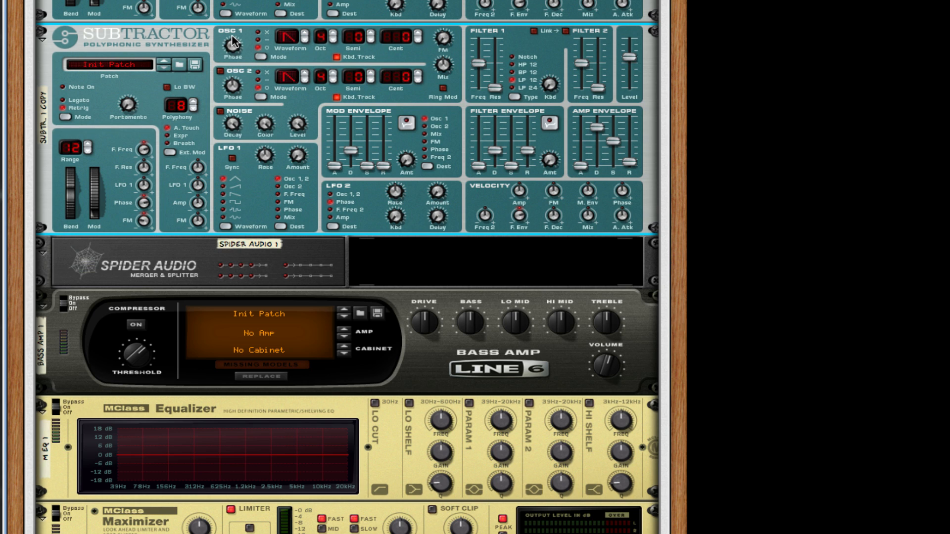
Step: Set the Subtractor copy's Osc 1 to X phase mode with waveform 10, and turn on Osc 2 with waveform 24, octave 3 and semitone 5
{"action": "left_click", "coordinate": [259, 32]}
{"action": "left_click_drag", "start_coordinate": [305, 43], "coordinate": [297, 27]}
{"action": "left_click", "coordinate": [233, 75]}
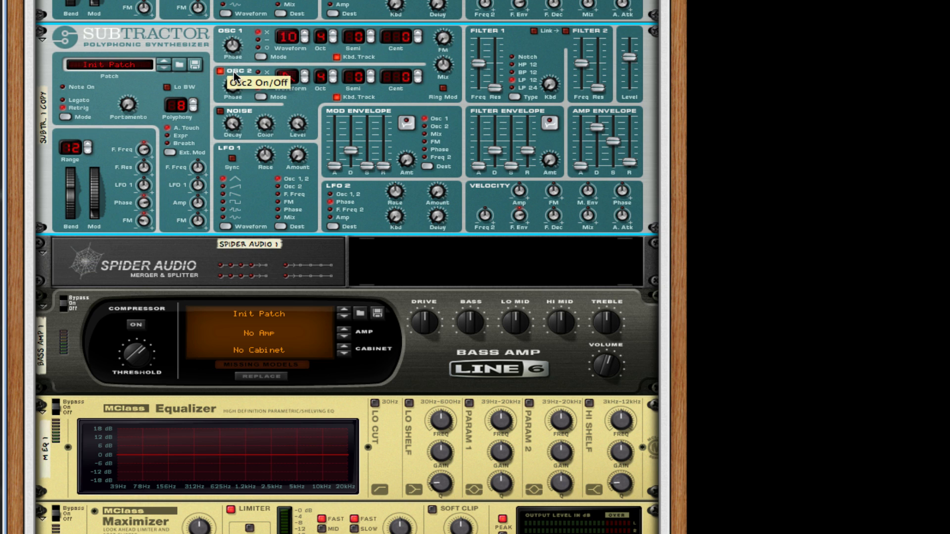
{"action": "scroll", "coordinate": [238, 79], "scroll_direction": "up", "scroll_amount": 2}
{"action": "left_click_drag", "start_coordinate": [291, 118], "coordinate": [297, 84]}
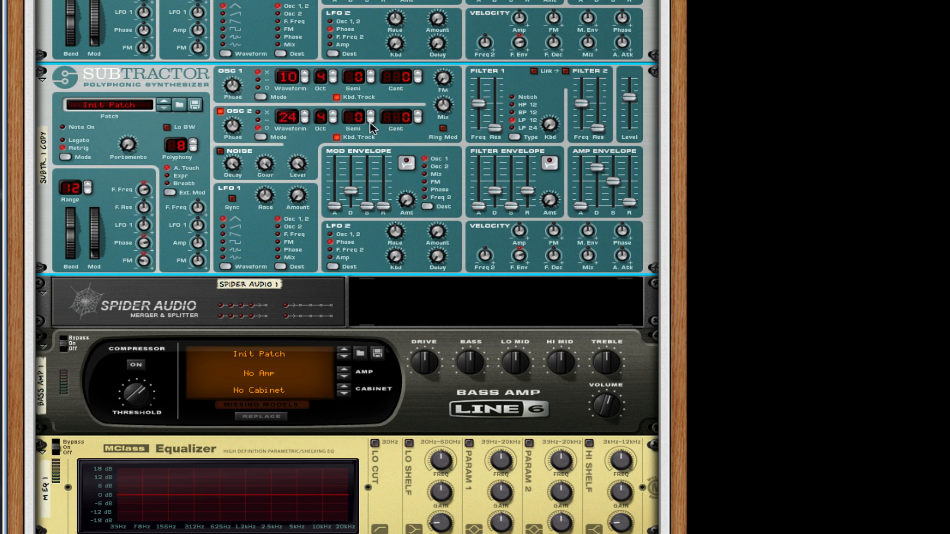
{"action": "left_click", "coordinate": [334, 121]}
{"action": "left_click", "coordinate": [371, 113]}
{"action": "left_click", "coordinate": [371, 113]}
Step: Raise the Subtractor copy's amp envelope decay and sustain to maximum and increase its release slightly
{"action": "left_click_drag", "start_coordinate": [597, 168], "coordinate": [598, 109]}
{"action": "left_click_drag", "start_coordinate": [613, 181], "coordinate": [614, 156]}
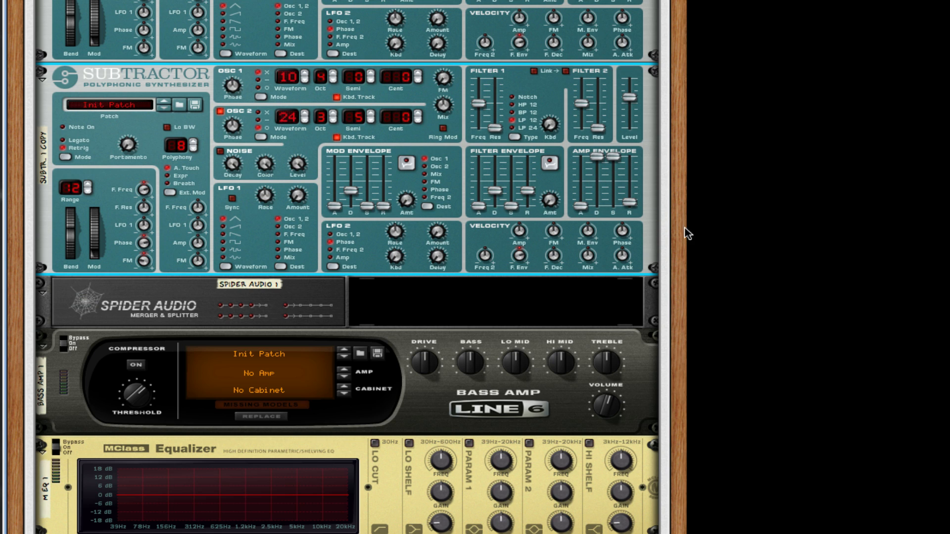
{"action": "left_click_drag", "start_coordinate": [634, 204], "coordinate": [634, 198]}
Step: Set the Subtractor copy's LFO 1 rate to 90 and its destination to Mix
{"action": "scroll", "coordinate": [339, 105], "scroll_direction": "down", "scroll_amount": 3}
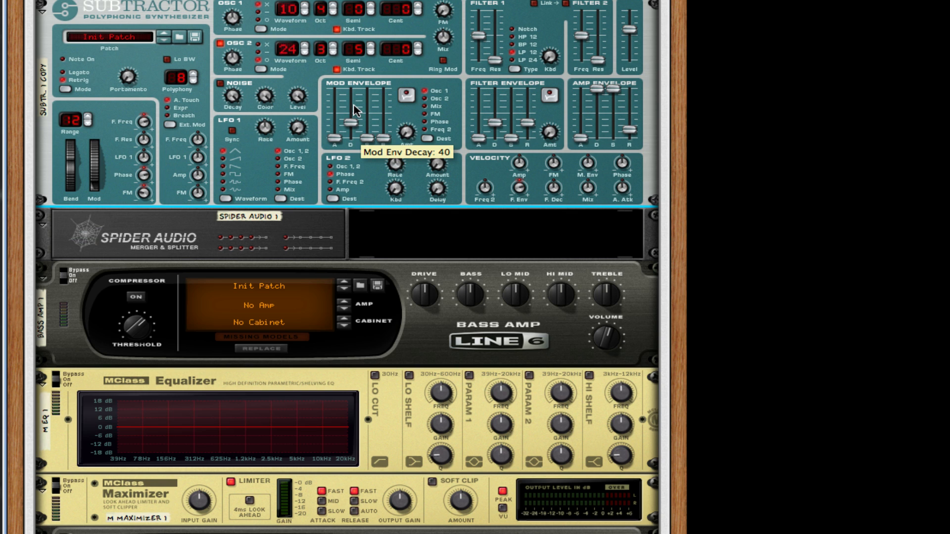
{"action": "scroll", "coordinate": [315, 162], "scroll_direction": "down", "scroll_amount": 1}
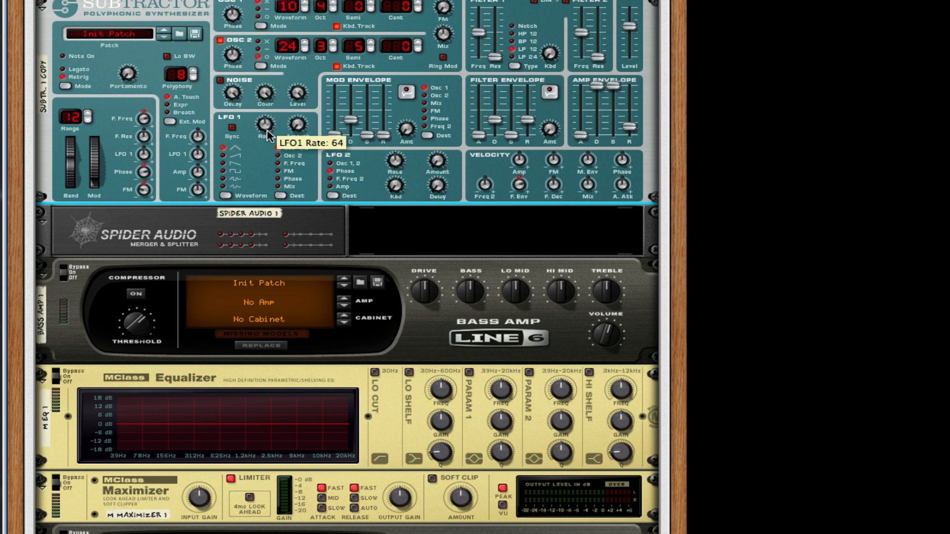
{"action": "left_click_drag", "start_coordinate": [267, 126], "coordinate": [267, 118]}
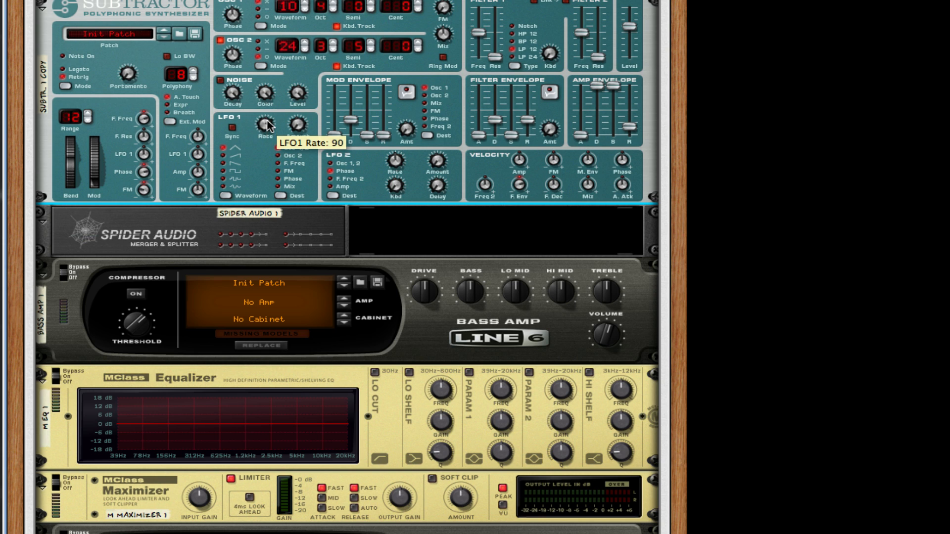
{"action": "left_click", "coordinate": [278, 186]}
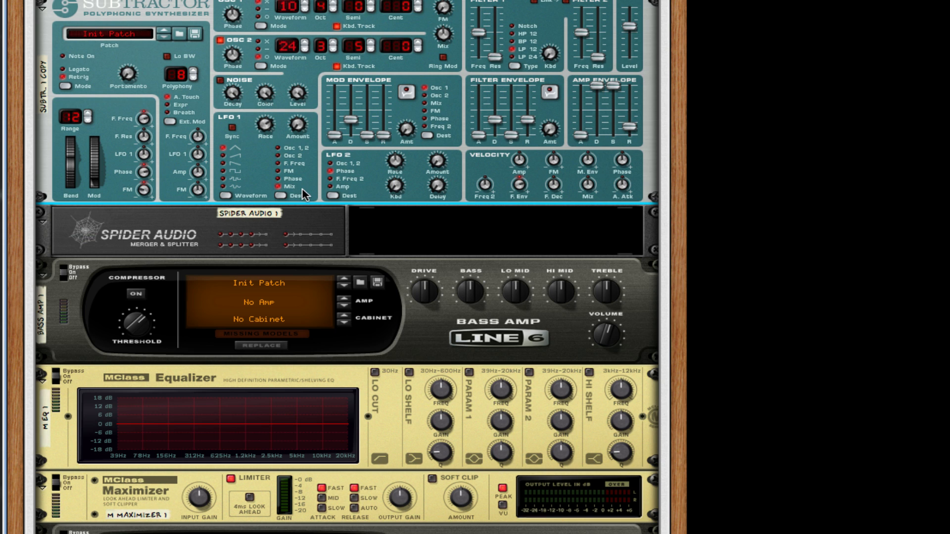
Step: Turn on the compressor of the first Bass Amp below the Spider Audio
{"action": "scroll", "coordinate": [330, 298], "scroll_direction": "down", "scroll_amount": 3}
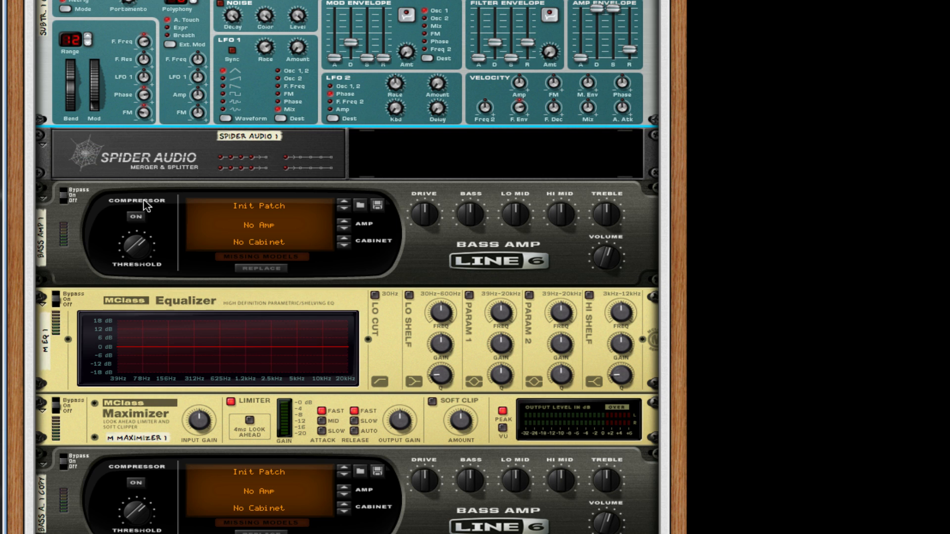
{"action": "left_click", "coordinate": [137, 217]}
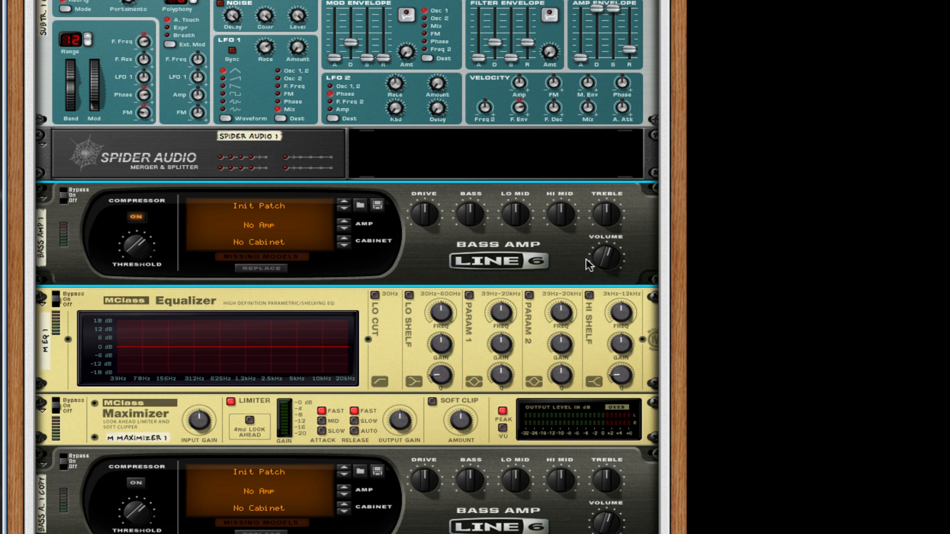
Step: Turn on the equalizer's Lo Cut and Param 1, shaping Param 1 into a narrow notch of about -18 dB near 100 Hz
{"action": "scroll", "coordinate": [675, 132], "scroll_direction": "down", "scroll_amount": 3}
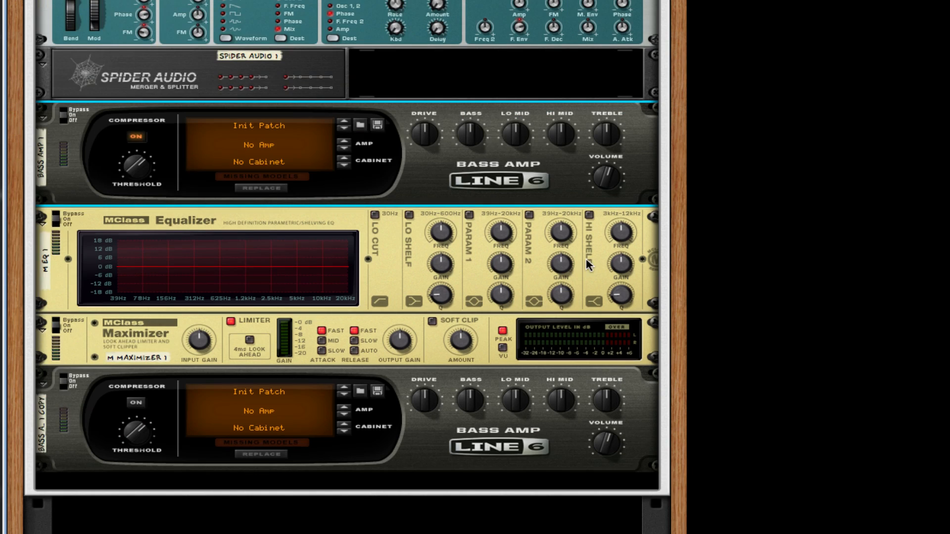
{"action": "left_click", "coordinate": [374, 215]}
{"action": "left_click", "coordinate": [469, 215]}
{"action": "left_click_drag", "start_coordinate": [500, 232], "coordinate": [498, 252]}
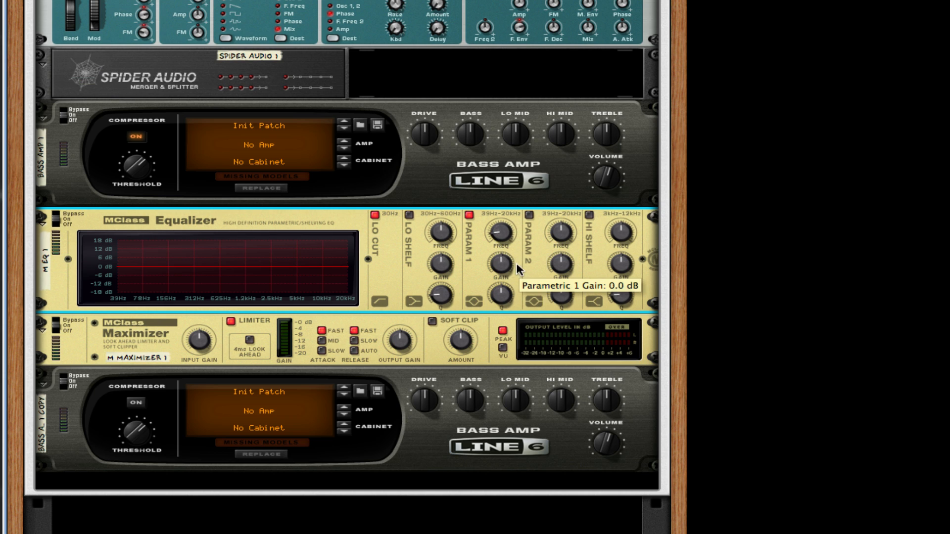
{"action": "left_click_drag", "start_coordinate": [501, 263], "coordinate": [500, 214]}
Step: Turn on the equalizer's Param 2 and cut a notch near 1.6 kHz with gain -18.3 dB and Q 32.0
{"action": "left_click", "coordinate": [530, 215]}
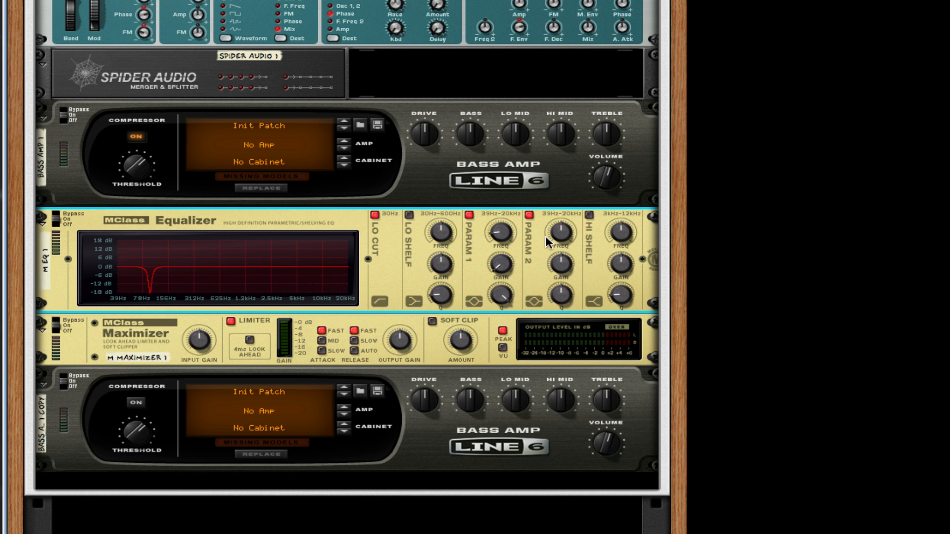
{"action": "left_click_drag", "start_coordinate": [554, 232], "coordinate": [554, 229]}
{"action": "left_click_drag", "start_coordinate": [557, 270], "coordinate": [560, 368]}
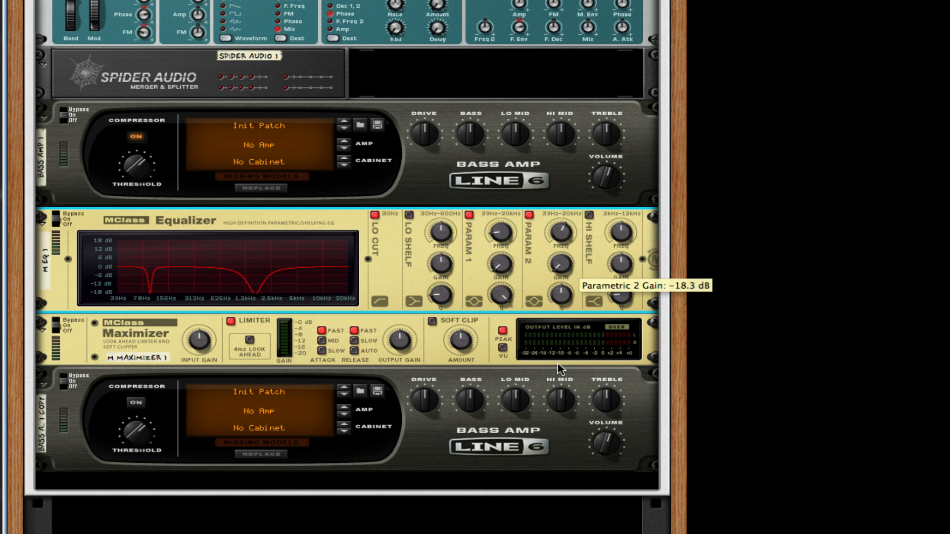
{"action": "left_click_drag", "start_coordinate": [568, 303], "coordinate": [570, 282]}
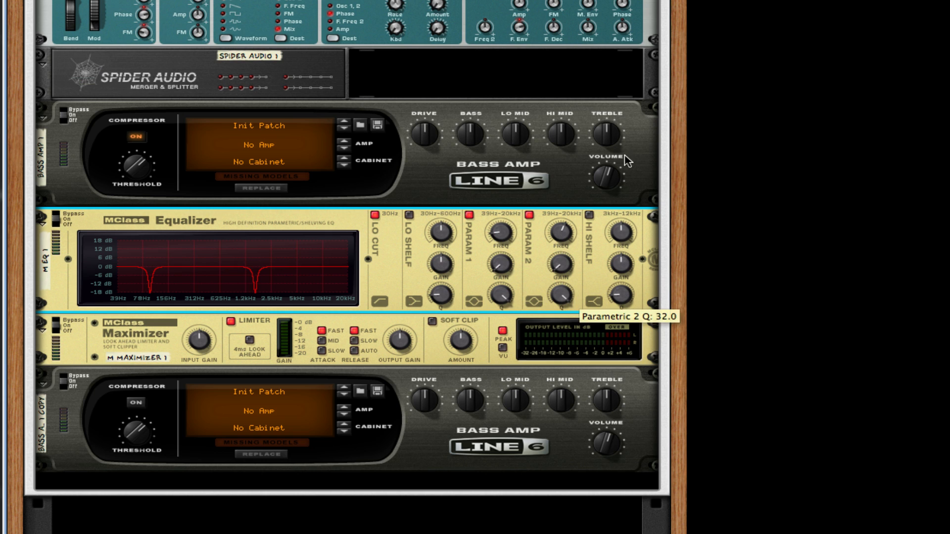
Step: Turn on the equalizer's Hi Shelf at its lowest frequency with a gain of 2.9 dB and the Q at minimum
{"action": "left_click", "coordinate": [589, 214]}
{"action": "left_click_drag", "start_coordinate": [620, 232], "coordinate": [616, 328]}
{"action": "left_click_drag", "start_coordinate": [622, 265], "coordinate": [624, 265]}
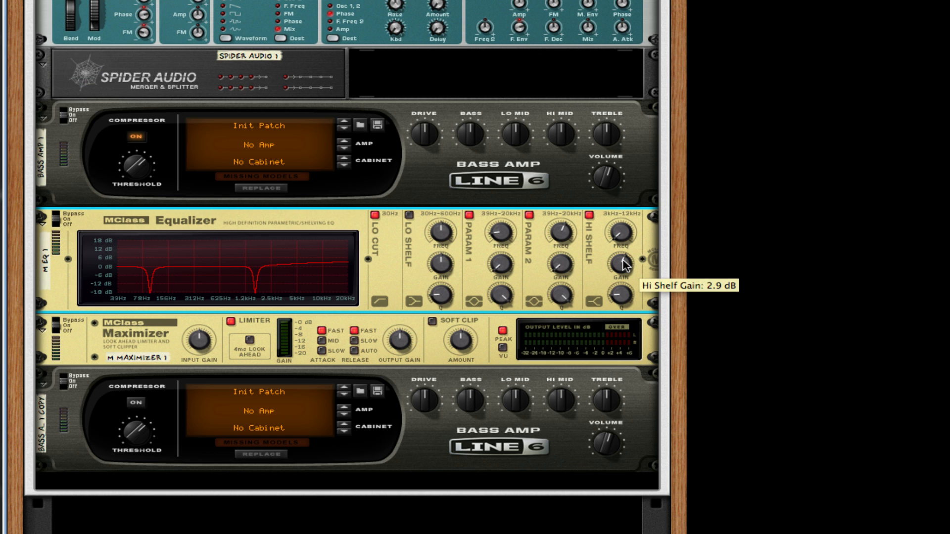
{"action": "left_click_drag", "start_coordinate": [628, 297], "coordinate": [632, 421]}
Step: Set the Maximizer's release to Auto with Soft Clip on and the limiter off, and turn on the Bass Amp copy's compressor
{"action": "scroll", "coordinate": [416, 334], "scroll_direction": "down", "scroll_amount": 1}
{"action": "scroll", "coordinate": [417, 340], "scroll_direction": "down", "scroll_amount": 2}
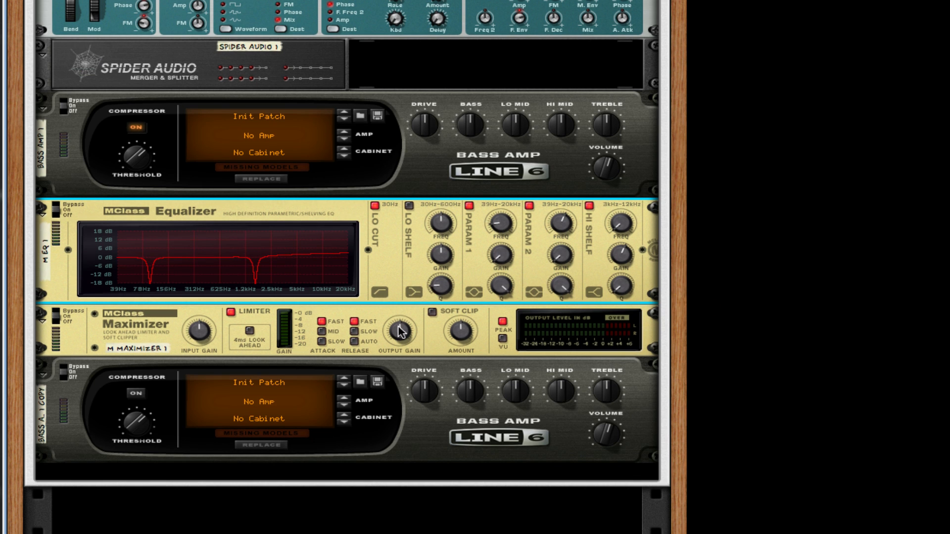
{"action": "left_click", "coordinate": [356, 342]}
{"action": "left_click", "coordinate": [434, 313]}
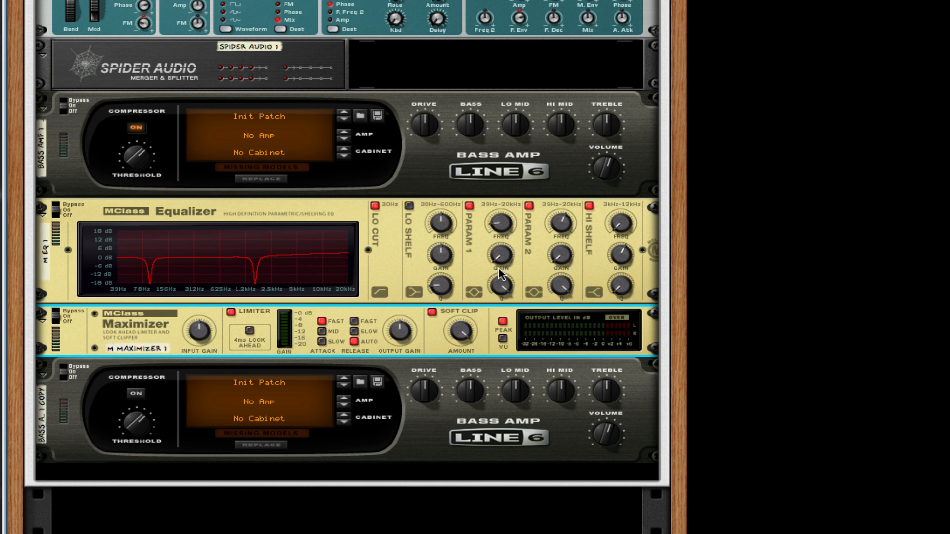
{"action": "left_click", "coordinate": [230, 313]}
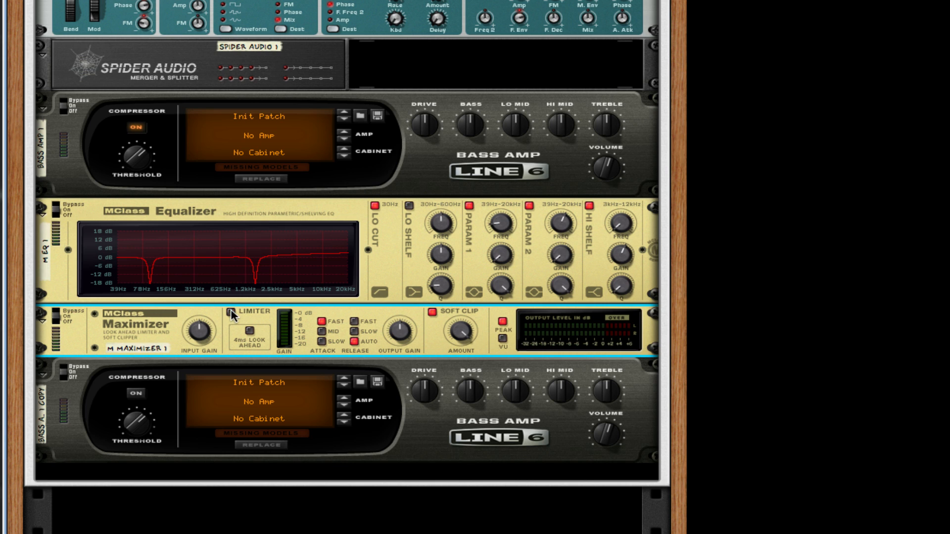
{"action": "left_click", "coordinate": [139, 394]}
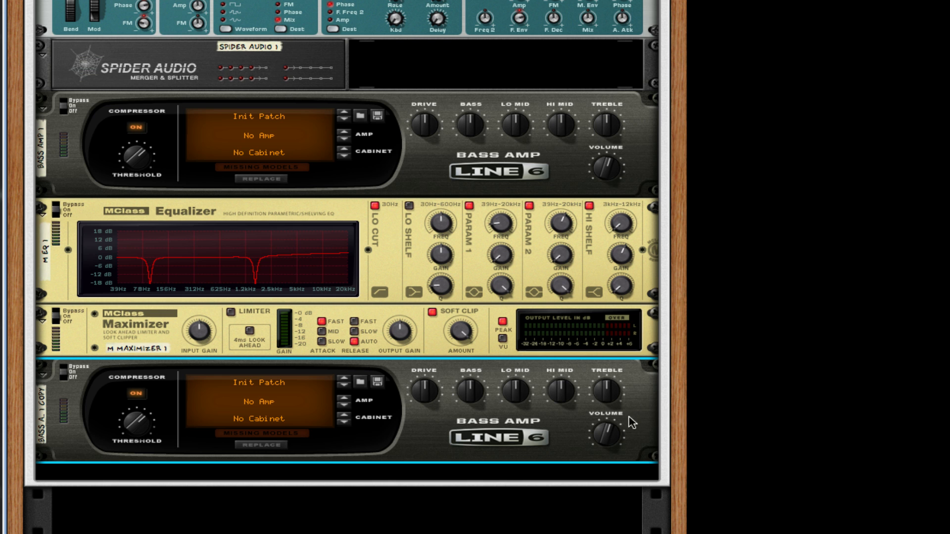
Step: Switch the Subtractor copy's key mode to Legato and raise its portamento slightly
{"action": "scroll", "coordinate": [603, 437], "scroll_direction": "up", "scroll_amount": 3}
{"action": "scroll", "coordinate": [604, 437], "scroll_direction": "up", "scroll_amount": 2}
{"action": "scroll", "coordinate": [881, 423], "scroll_direction": "up", "scroll_amount": 10}
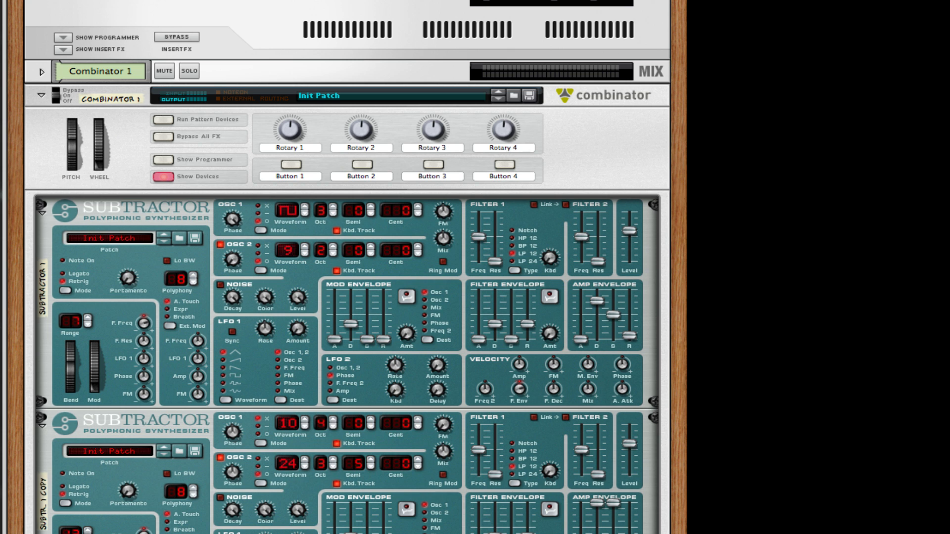
{"action": "left_click", "coordinate": [113, 524]}
{"action": "scroll", "coordinate": [113, 524], "scroll_direction": "down", "scroll_amount": 5}
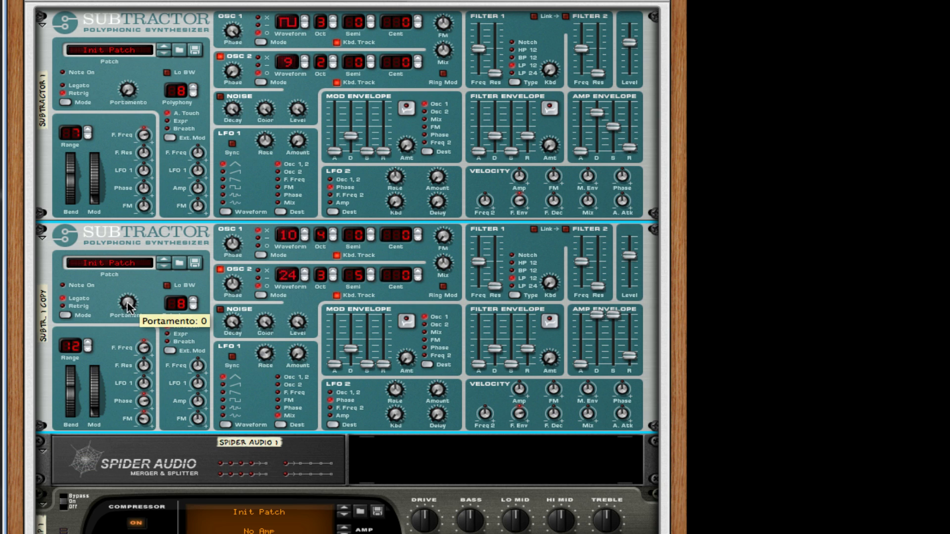
{"action": "left_click_drag", "start_coordinate": [132, 303], "coordinate": [135, 288]}
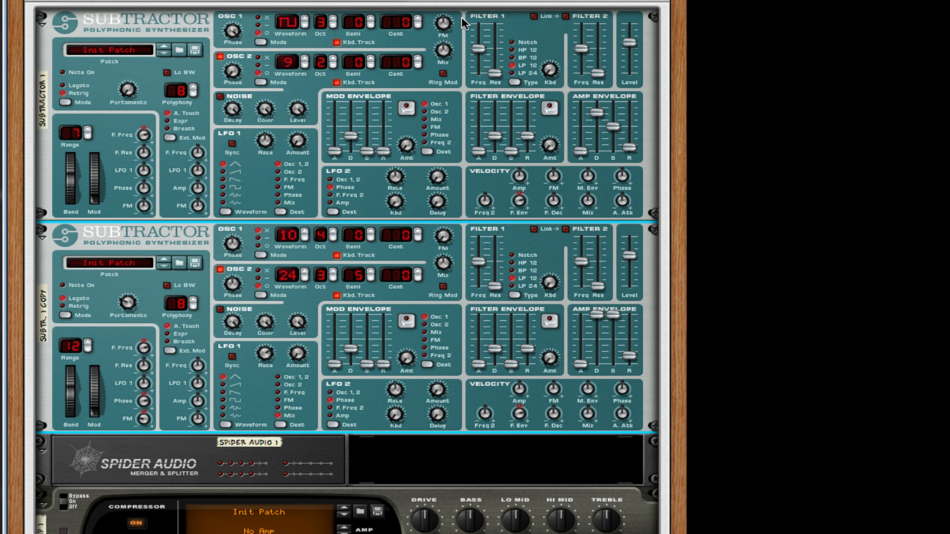
Step: Adjust Subtractor 1's oscillator mix and the Subtractor copy's FM amount
{"action": "left_click", "coordinate": [441, 51]}
{"action": "left_click_drag", "start_coordinate": [441, 51], "coordinate": [441, 45]}
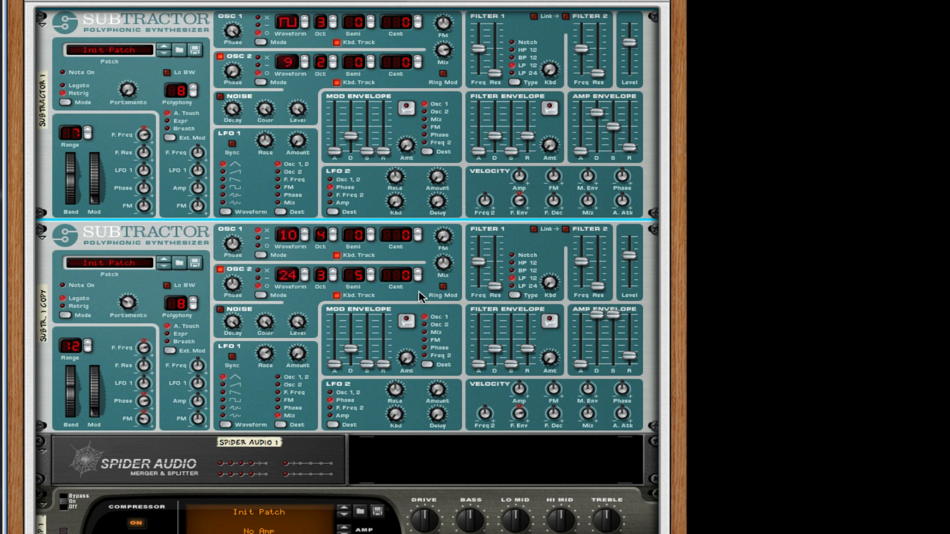
{"action": "mouse_move", "coordinate": [442, 272]}
{"action": "left_click_drag", "start_coordinate": [447, 241], "coordinate": [448, 218]}
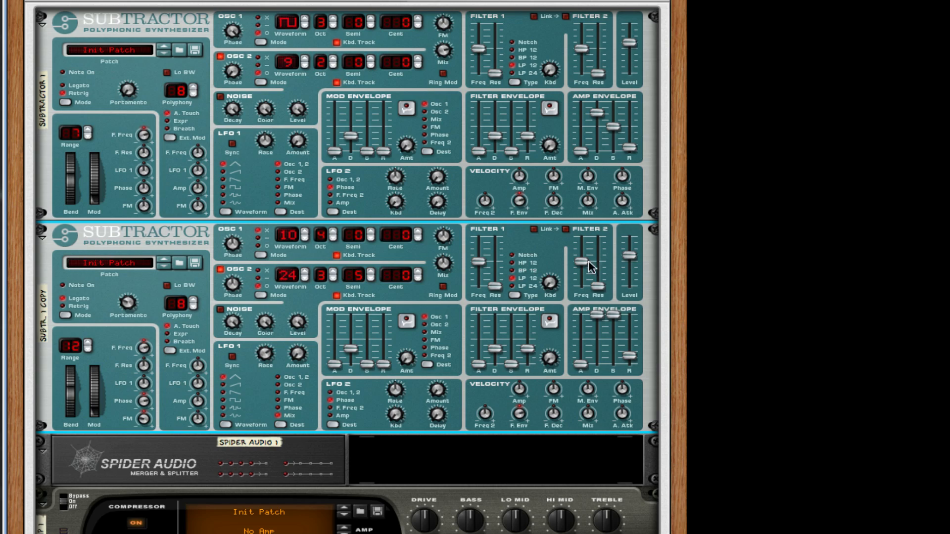
{"action": "scroll", "coordinate": [560, 281], "scroll_direction": "up", "scroll_amount": 3}
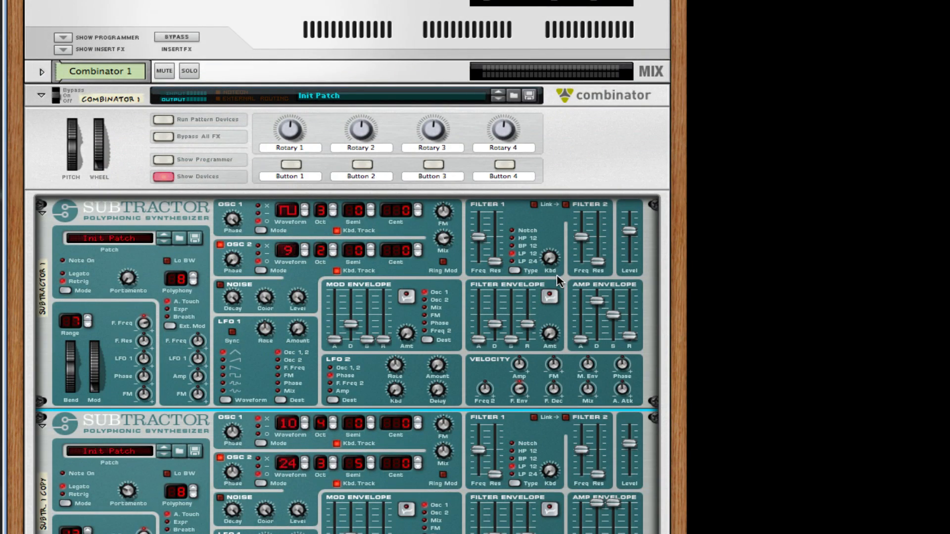
{"action": "scroll", "coordinate": [560, 280], "scroll_direction": "down", "scroll_amount": 2}
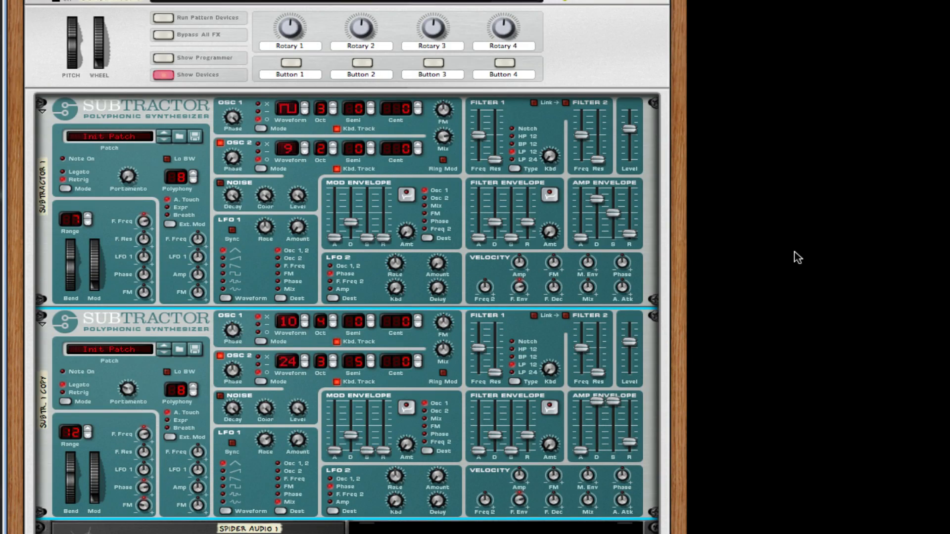
{"action": "scroll", "coordinate": [797, 257], "scroll_direction": "down", "scroll_amount": 4}
{"action": "scroll", "coordinate": [563, 313], "scroll_direction": "up", "scroll_amount": 5}
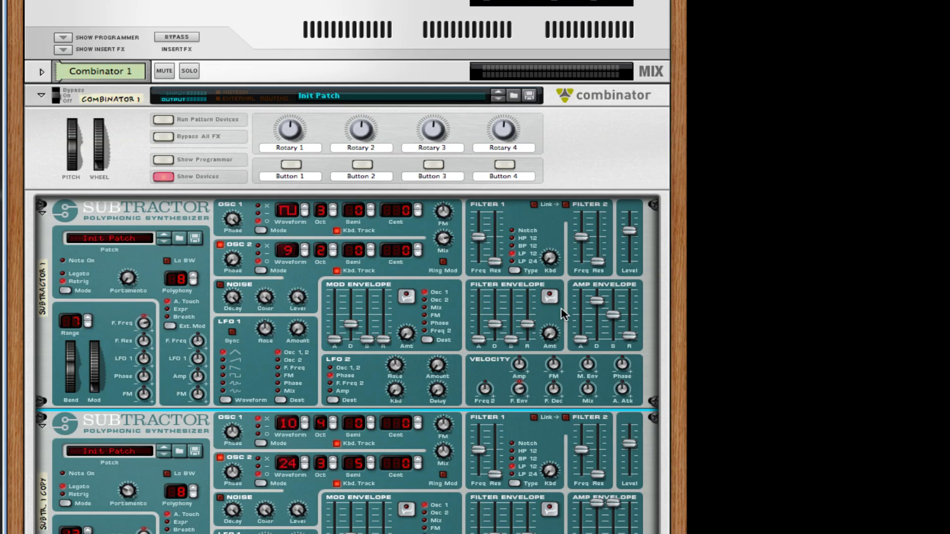